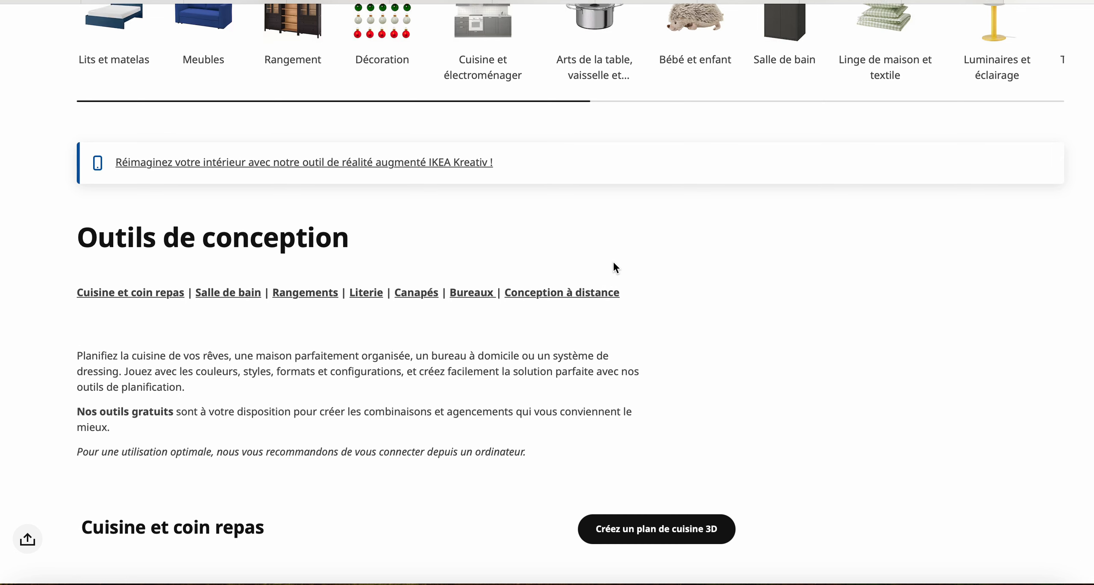
- Open the 3D kitchen design tool (Outil de conception cuisine 3D) from the IKEA design tools page
scroll(614, 268, "up", 3)
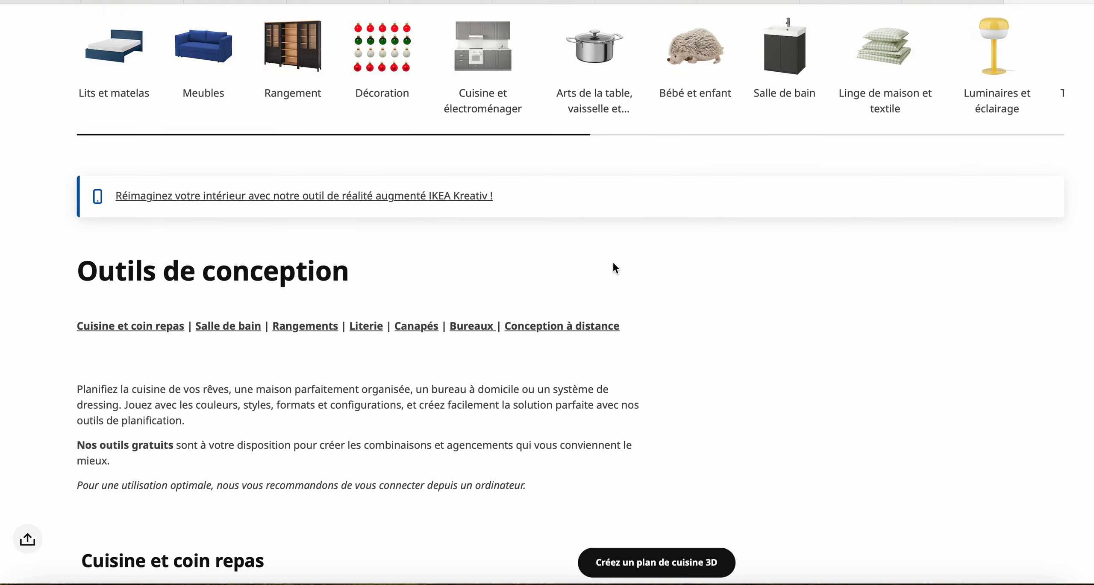
scroll(614, 268, "down", 4)
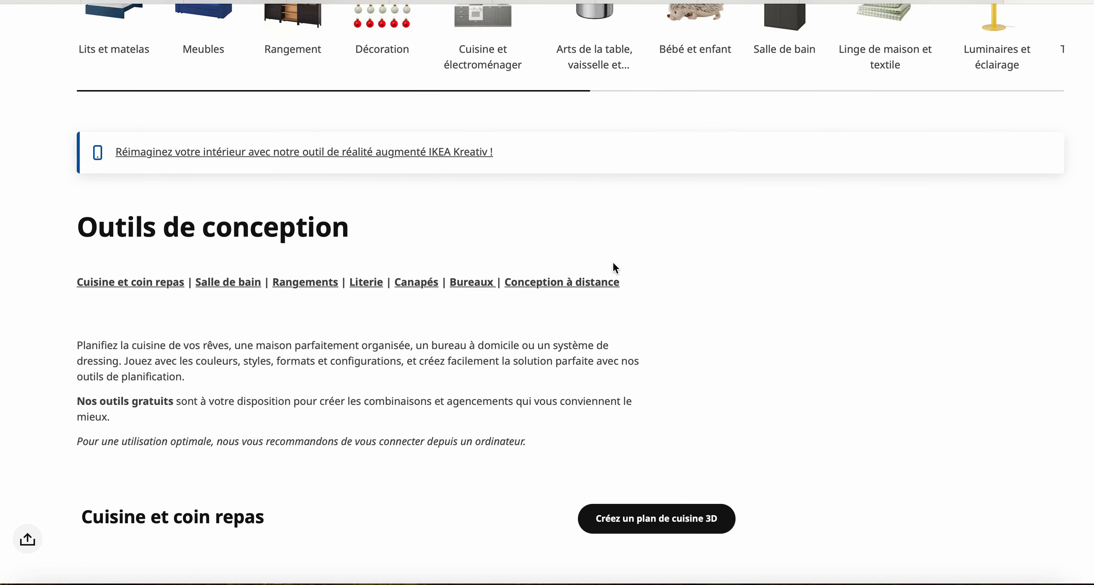
scroll(613, 265, "down", 3)
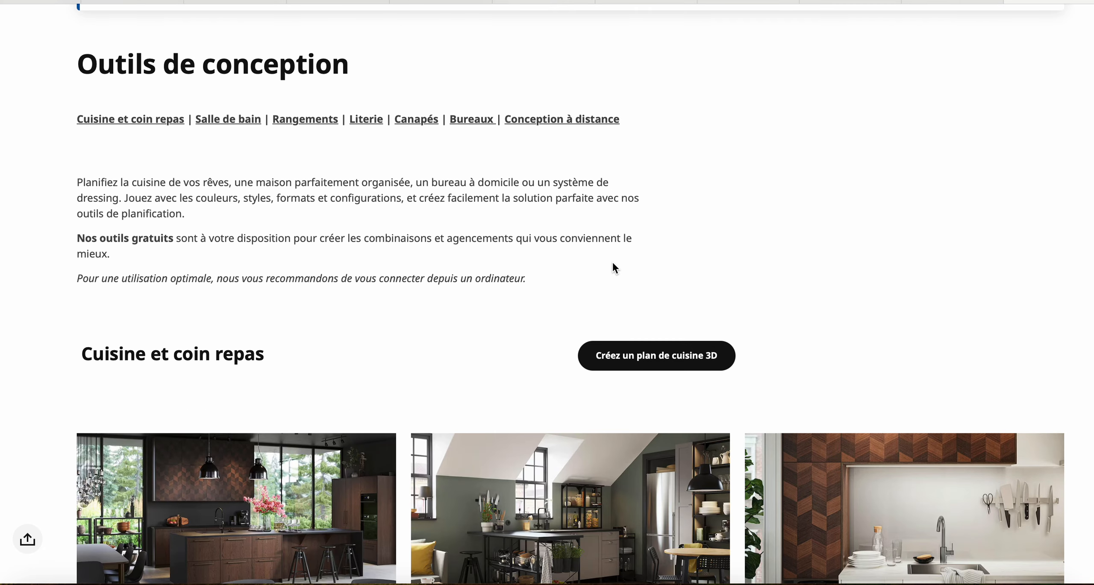
scroll(613, 264, "down", 1)
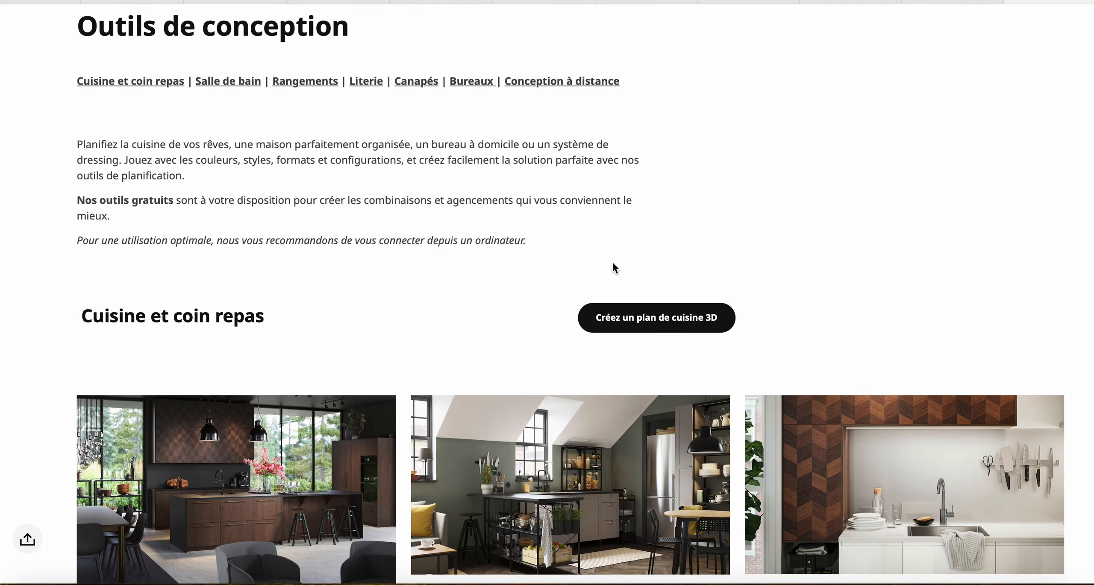
scroll(612, 268, "down", 8)
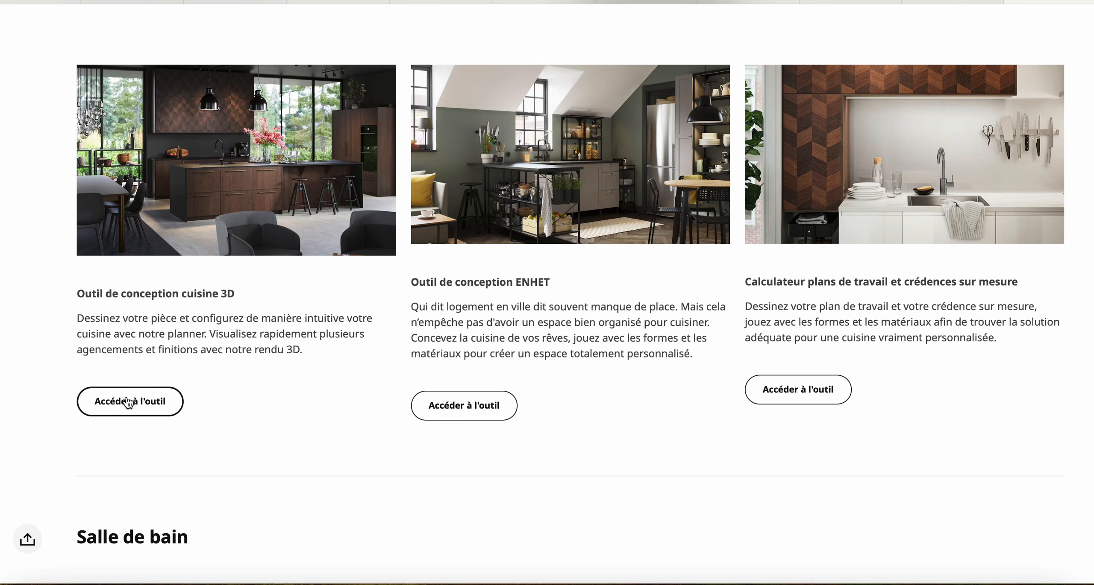
left_click(128, 402)
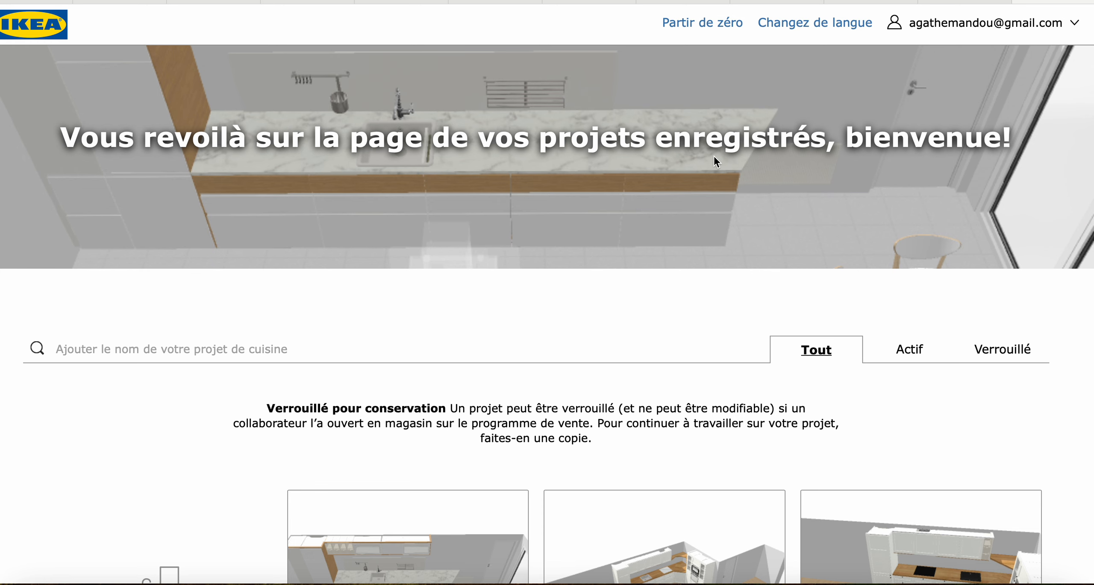
- Start a new kitchen project from the saved projects page
scroll(713, 157, "down", 3)
scroll(716, 162, "down", 3)
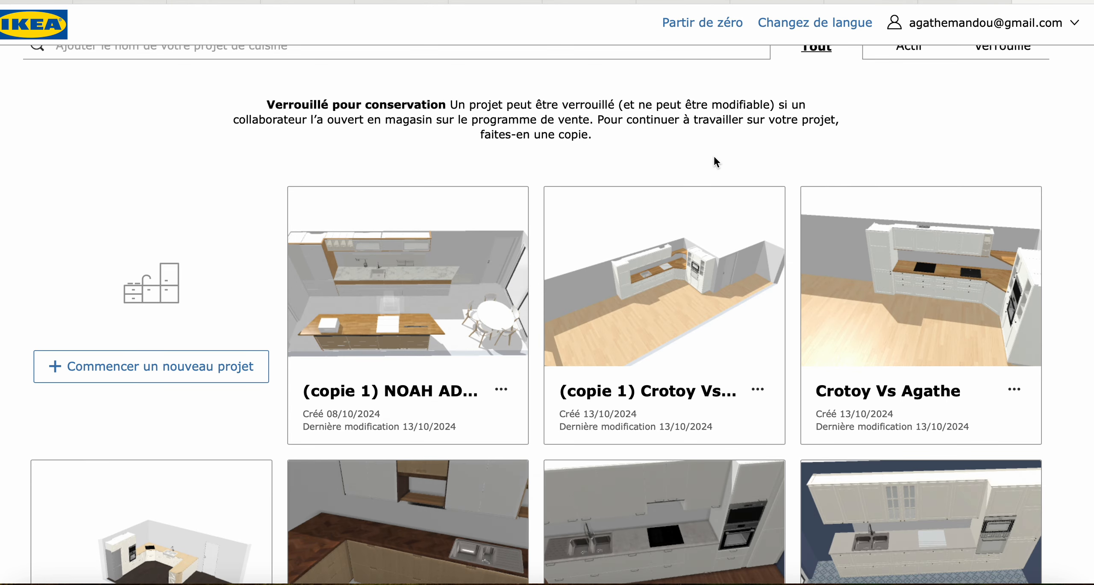
left_click(181, 368)
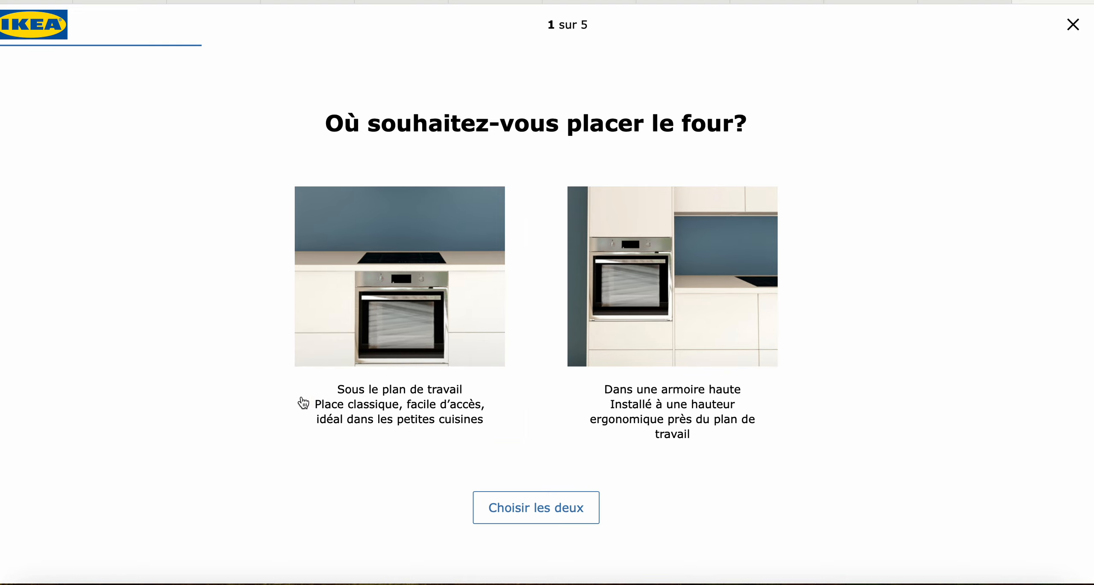
- Answer the kitchen preferences by choosing both options for oven, hood and refrigerator, and all layout configurations
left_click(555, 519)
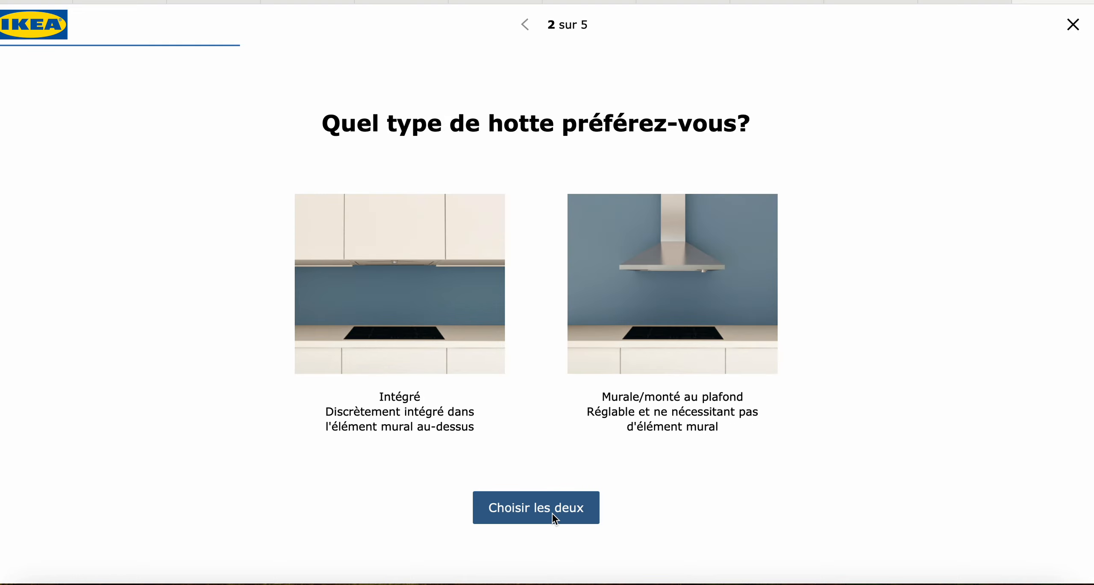
left_click(554, 519)
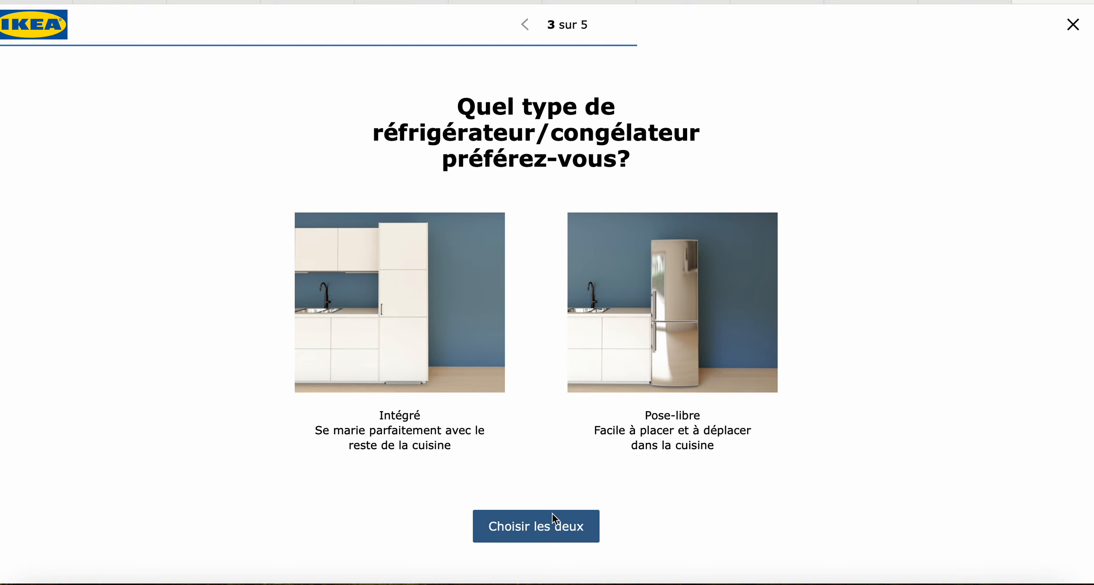
left_click(556, 521)
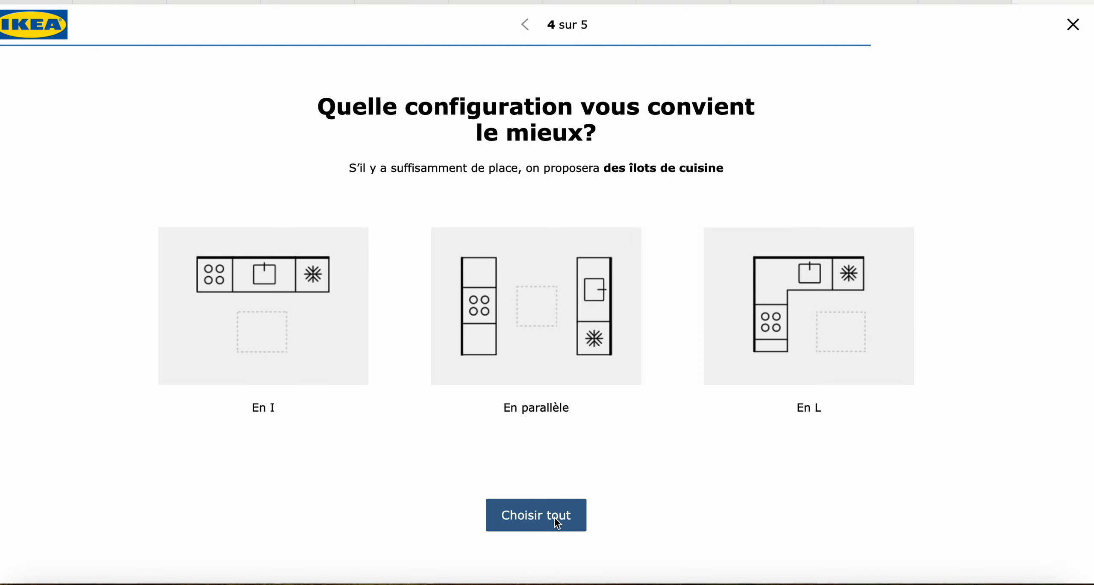
left_click(557, 523)
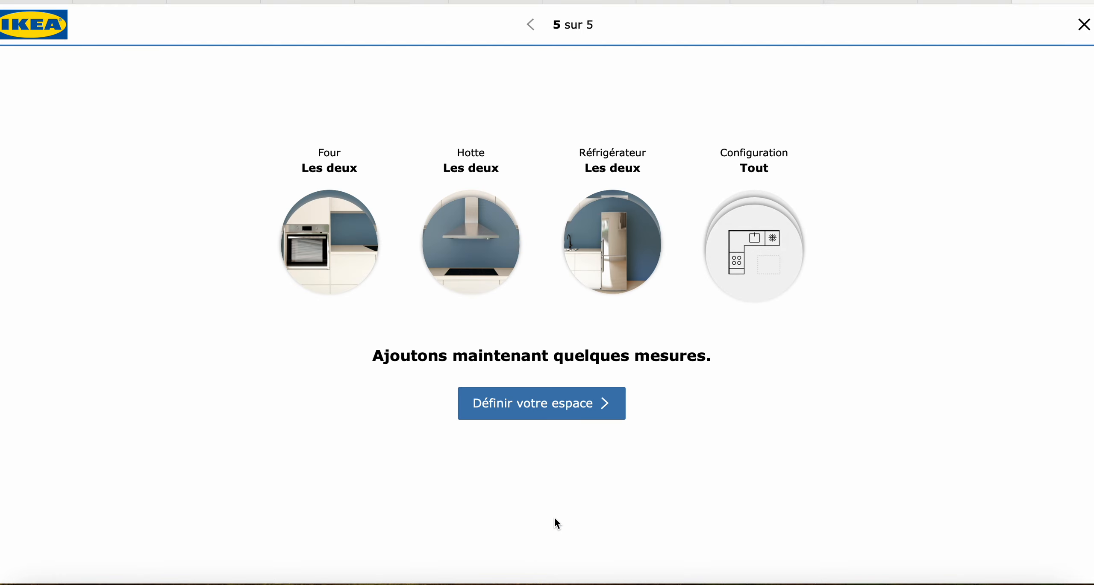
- Define the space with the open kitchen shape divided straight across, and preview it in 3D before returning to the floor view
left_click(571, 405)
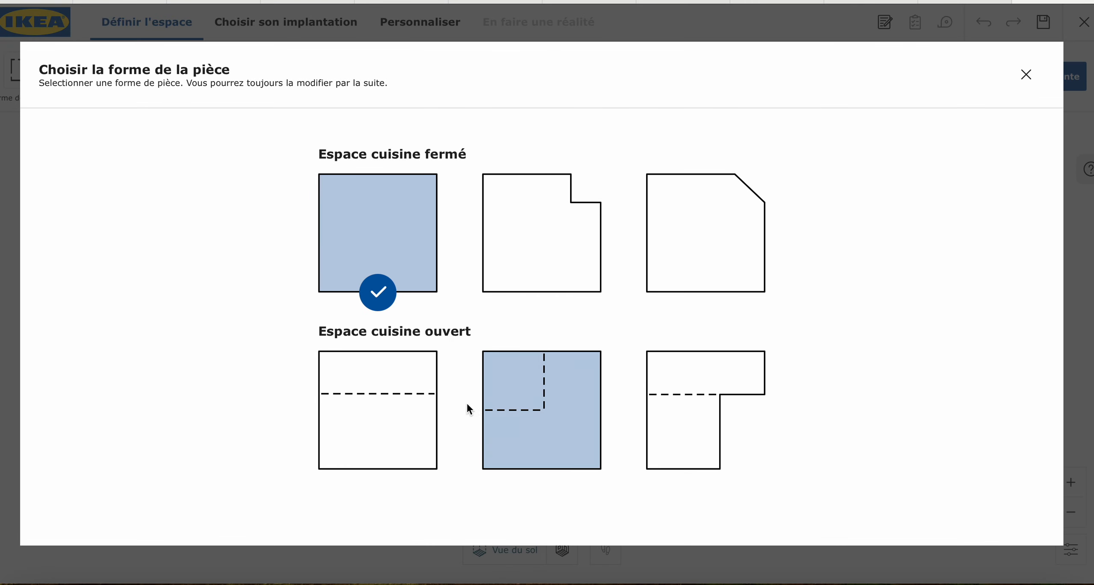
left_click(411, 409)
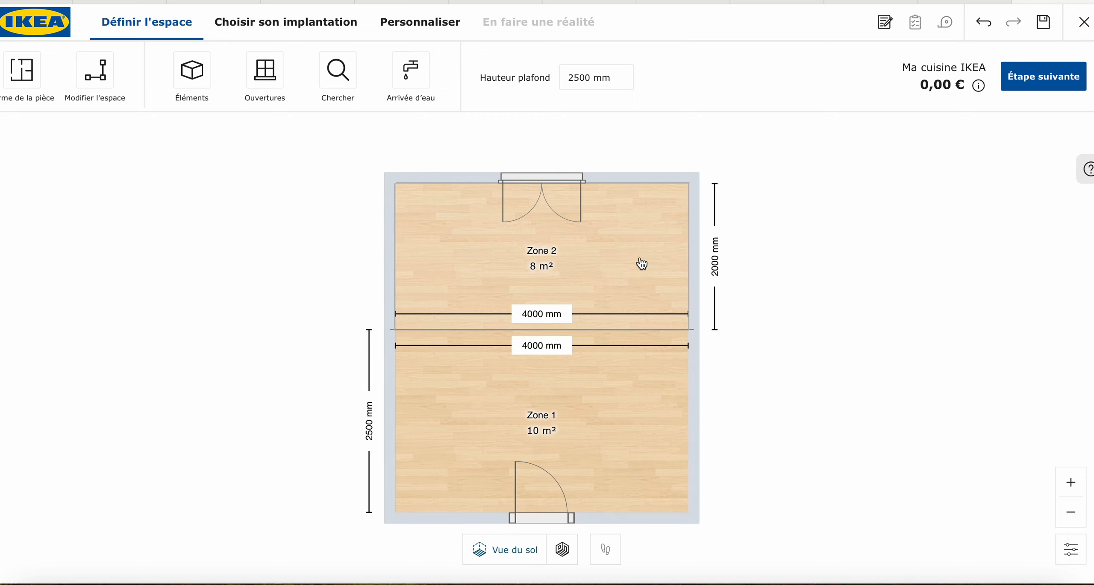
mouse_move(601, 335)
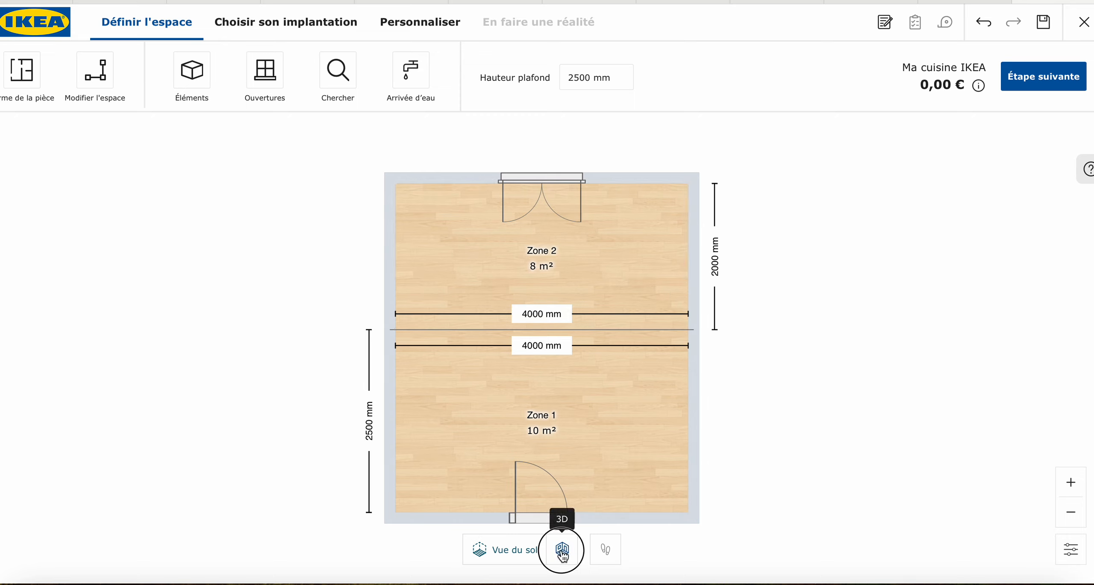
left_click(562, 550)
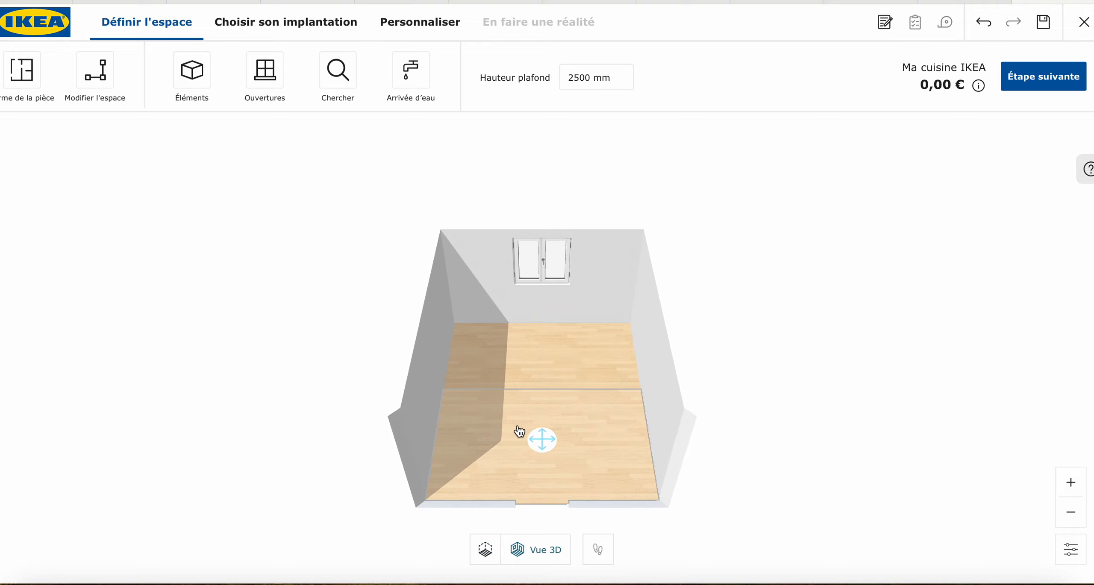
left_click(488, 550)
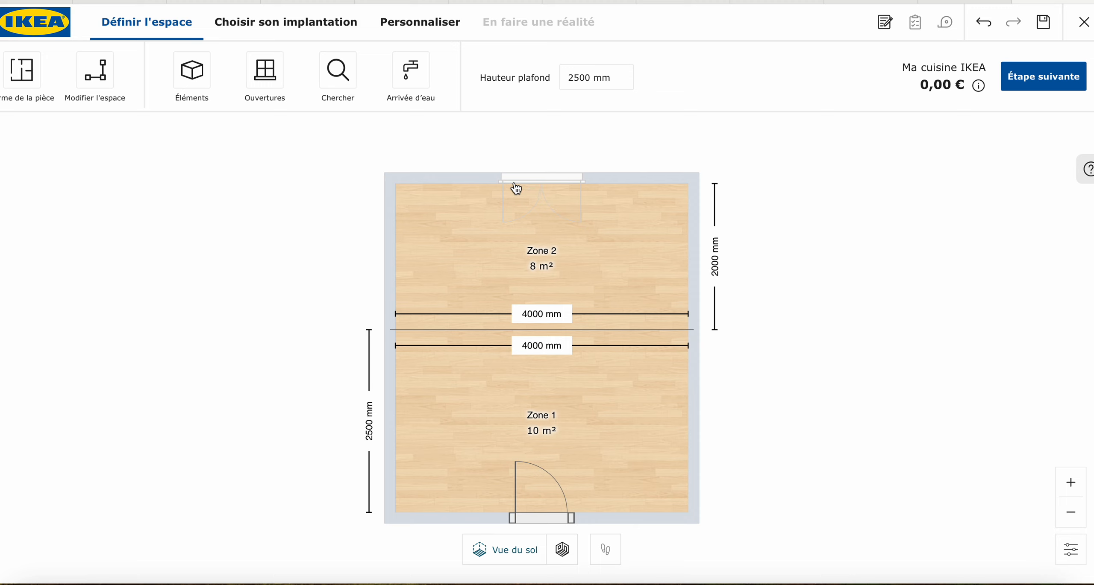
- Set the thickness of the wall containing the window to 400 mm
left_click(469, 184)
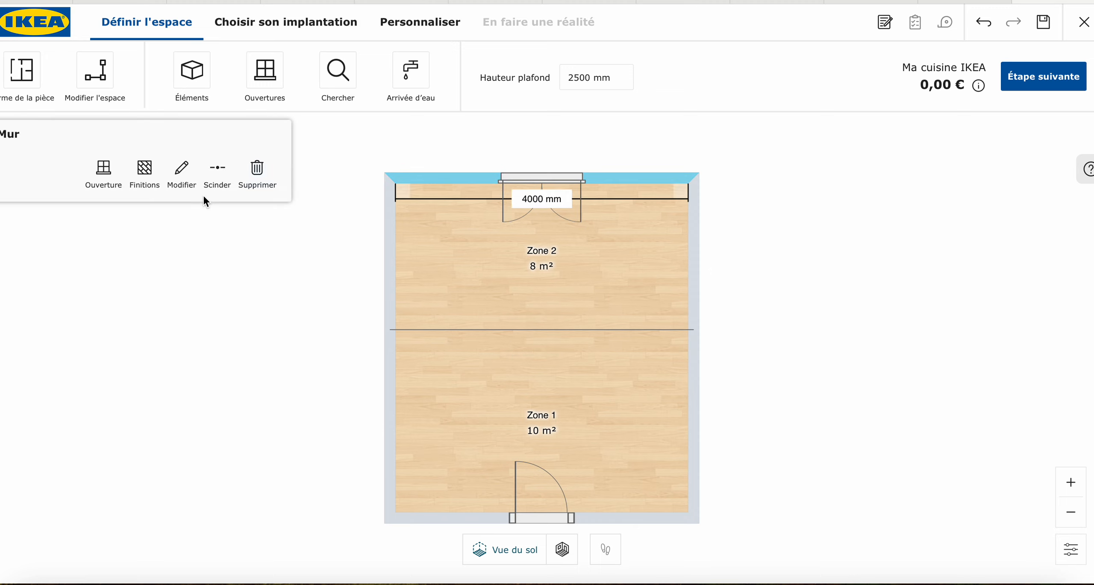
left_click(181, 179)
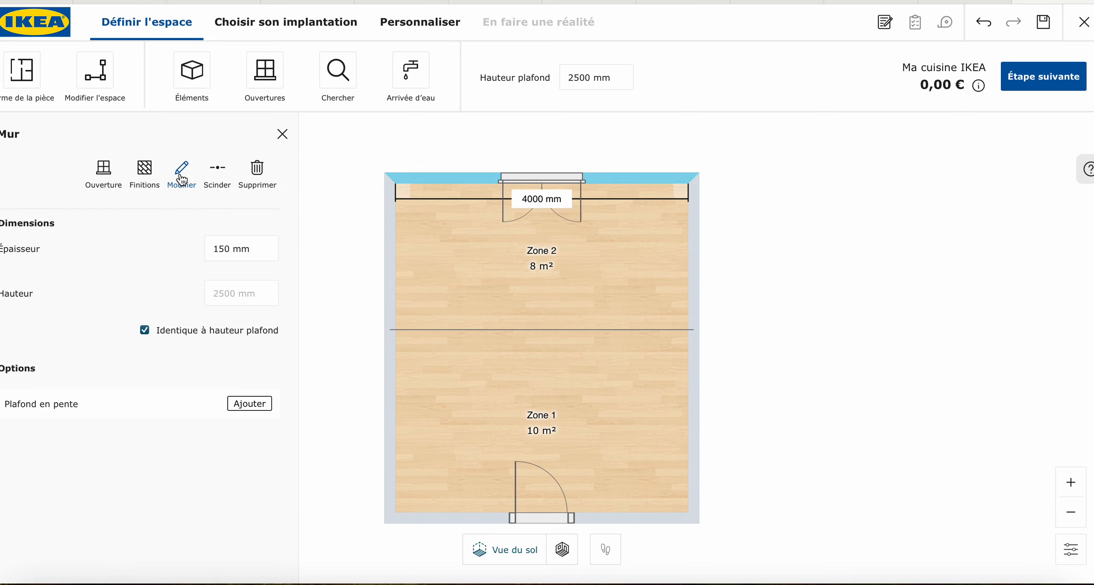
left_click(228, 250)
left_click_drag(228, 250, 207, 247)
type("400")
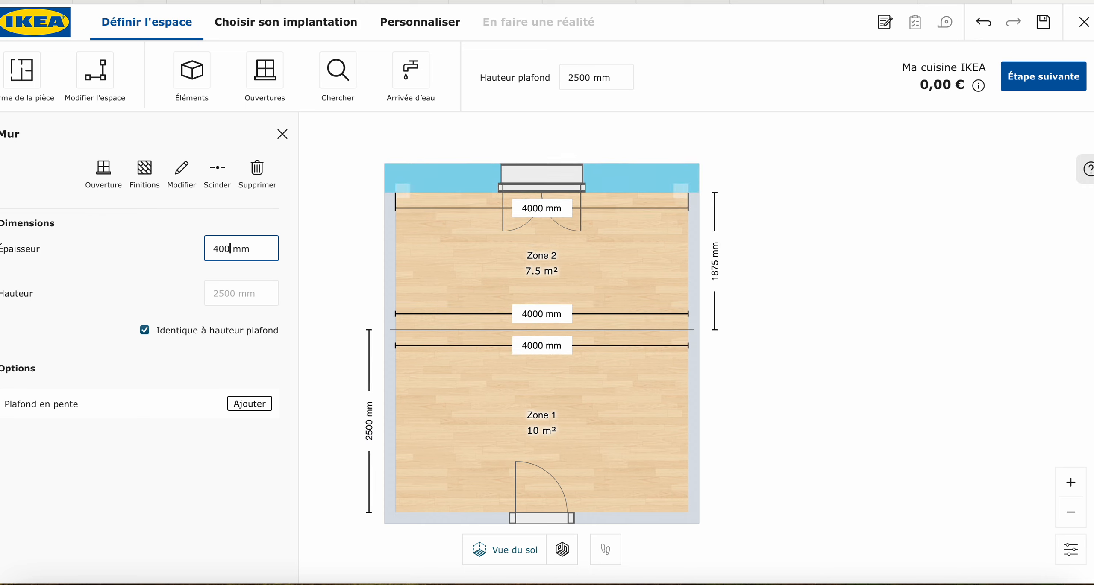
- Restore the window wall's thickness to 150 mm and close its settings
key("BackSpace")
key("BackSpace")
key("BackSpace")
type("150")
left_click(362, 197)
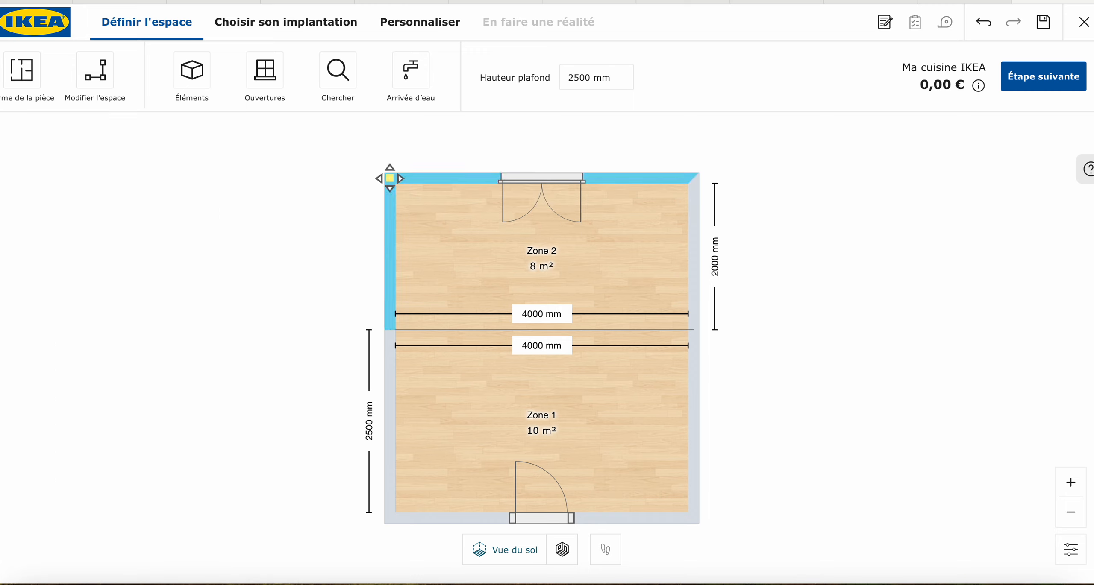
- Set the length of the wall with the window to 4500 mm, extending Zone 2 to the right
left_click(404, 178)
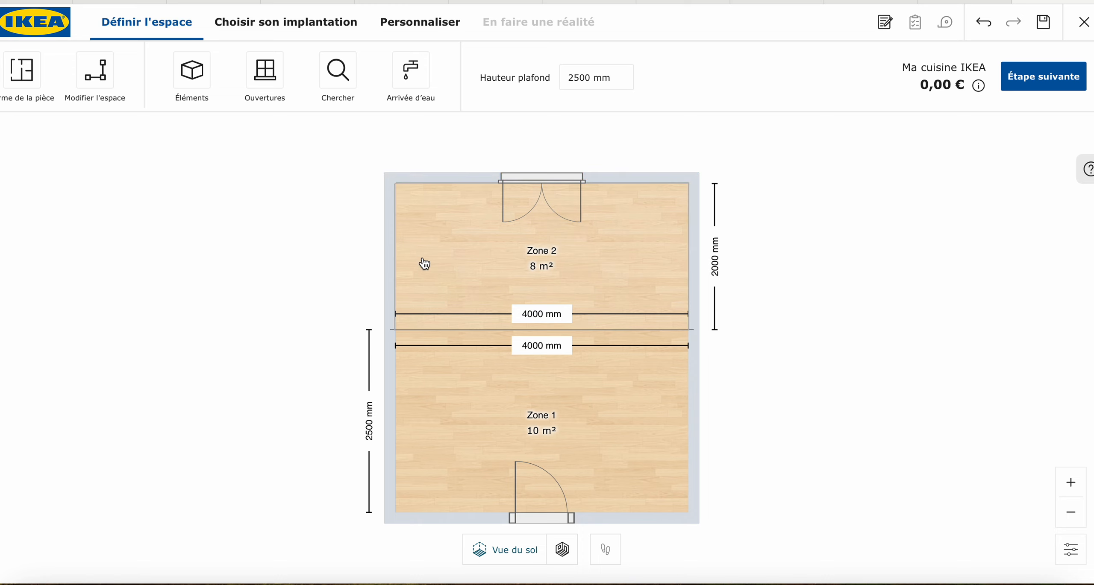
left_click(428, 183)
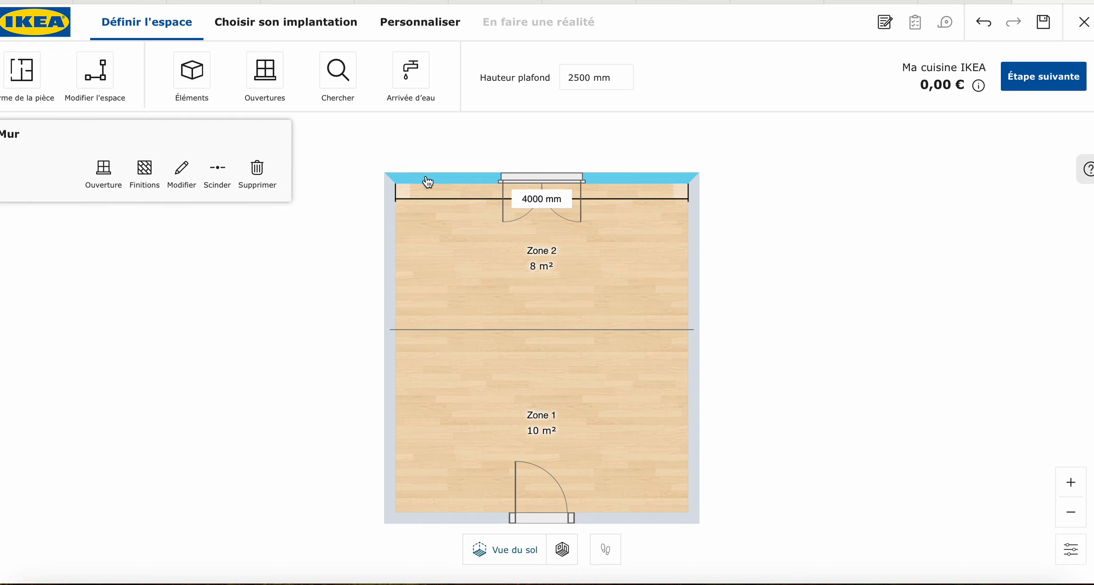
left_click(538, 205)
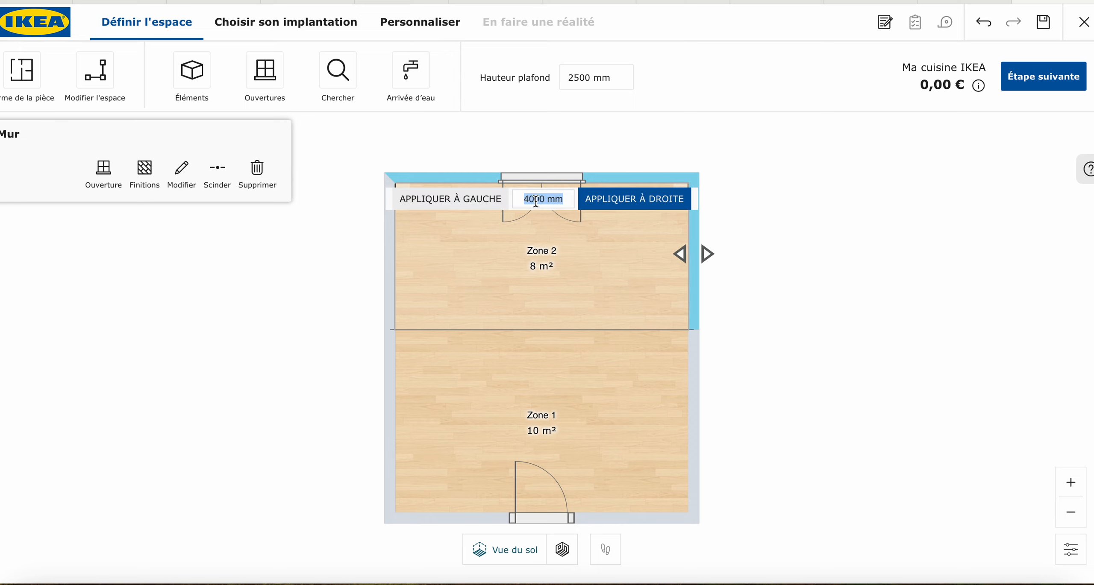
left_click(535, 200)
key("BackSpace")
type("5")
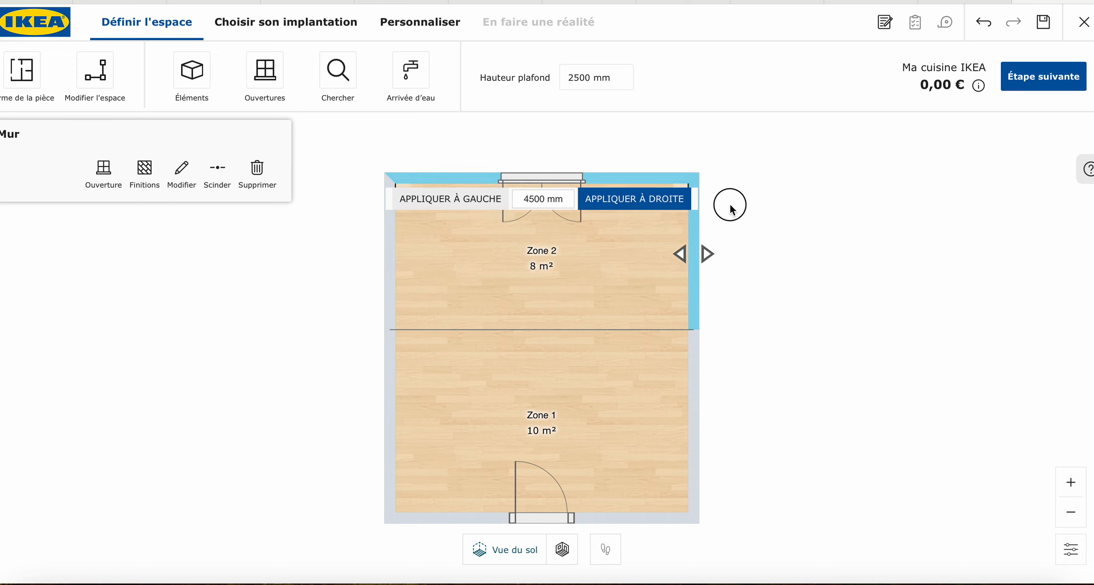
left_click_drag(730, 205, 730, 205)
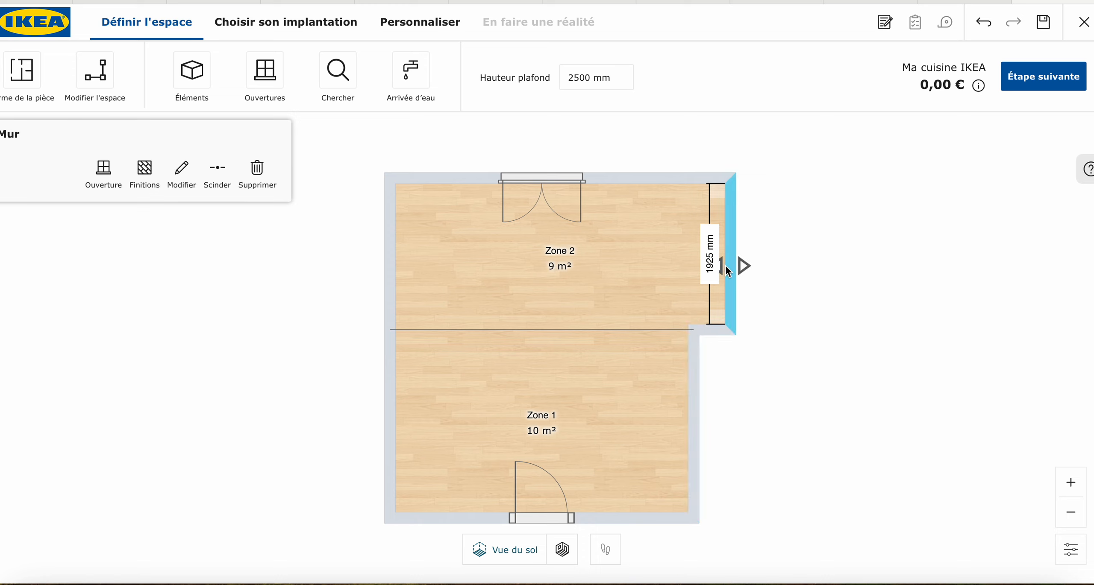
- Try to set the length of Zone 2's extended right-hand wall to 3000 mm
left_click(710, 259)
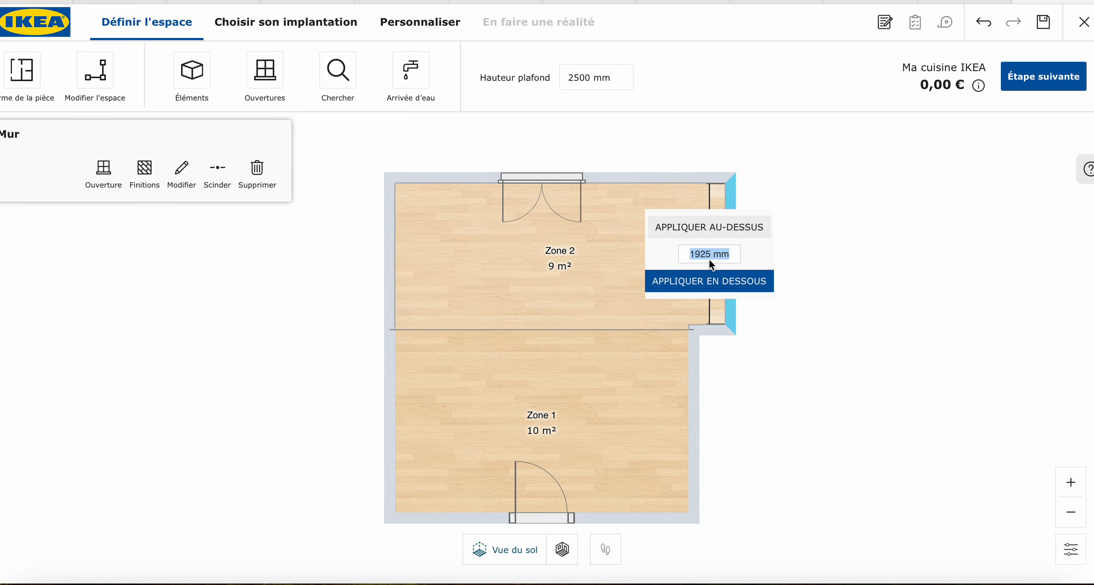
left_click(708, 255)
key("BackSpace")
key("BackSpace")
key("BackSpace")
key("BackSpace")
type("3000")
key("Return")
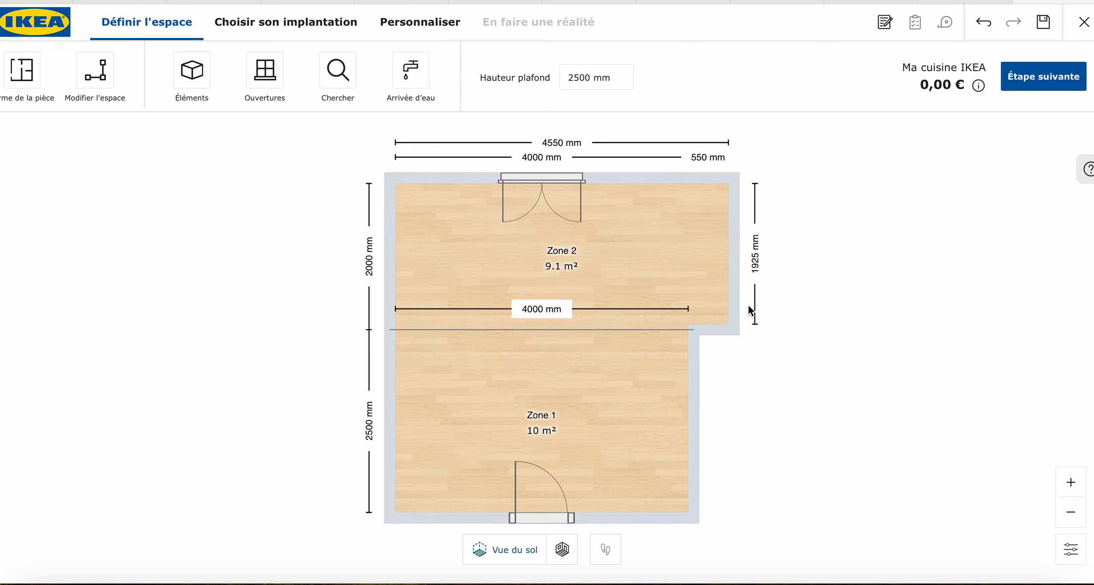
- Set the side dimension of Zone 2's projecting part to 3000 mm, extending it downwards alongside Zone 1
left_click(756, 271)
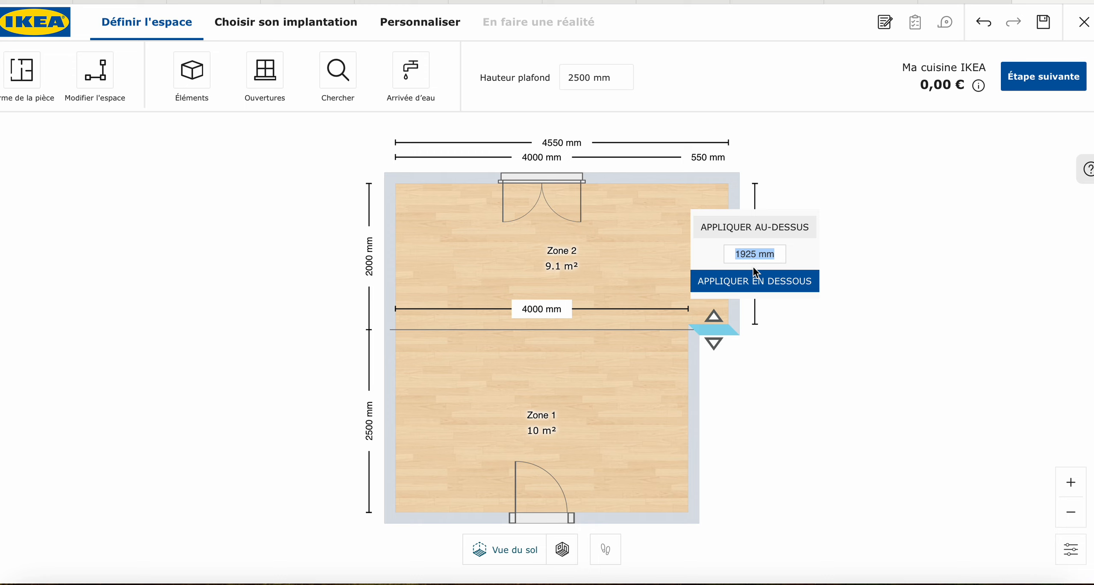
type("3000")
key("Return")
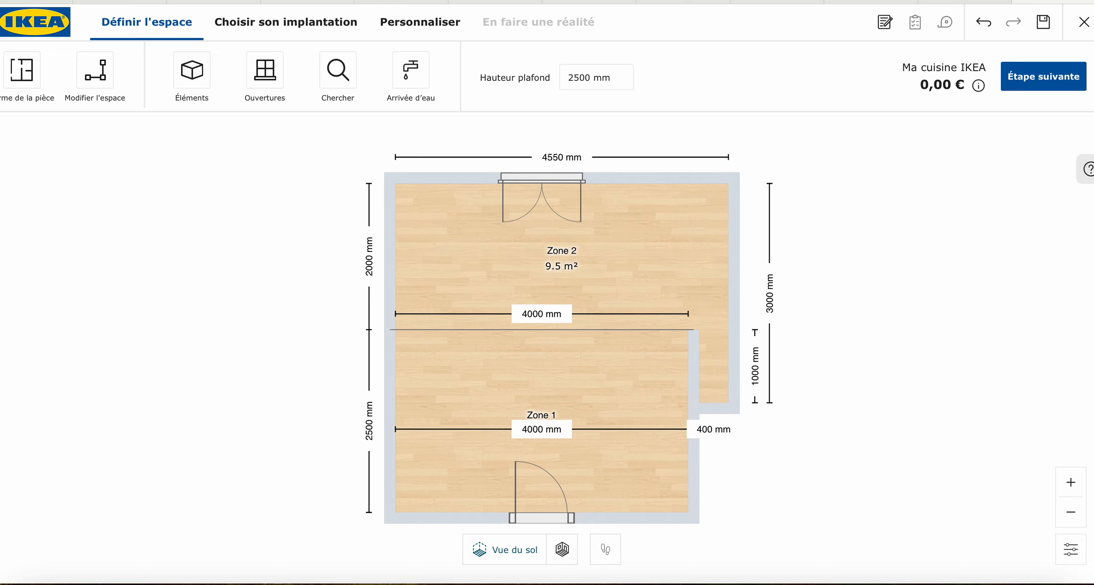
- Delete the wall section separating Zone 1 from the extension, and move the zone boundary down to align with the recessed corner
left_click(694, 360)
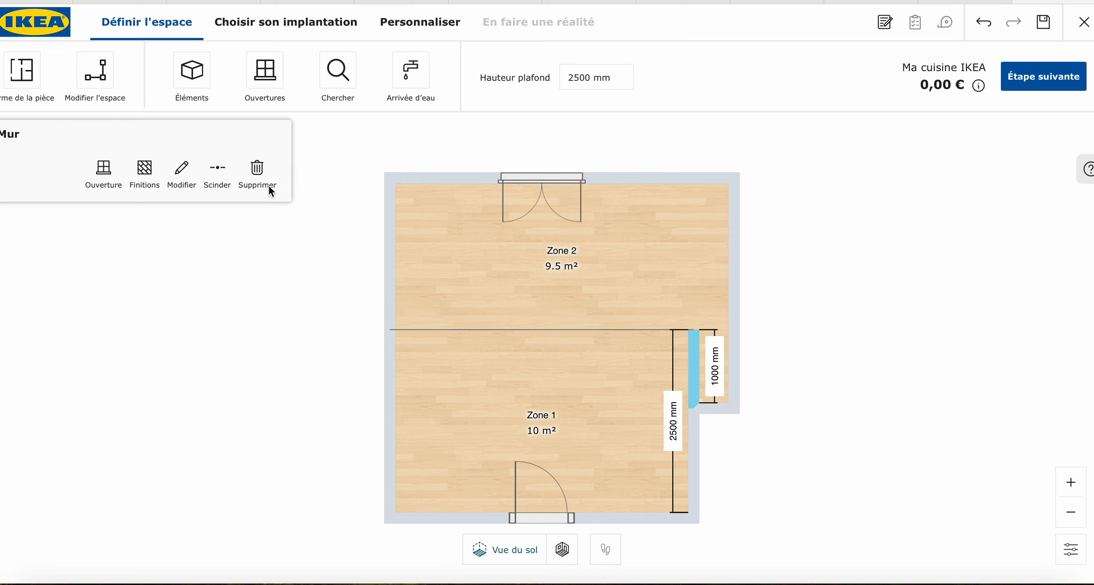
left_click(257, 171)
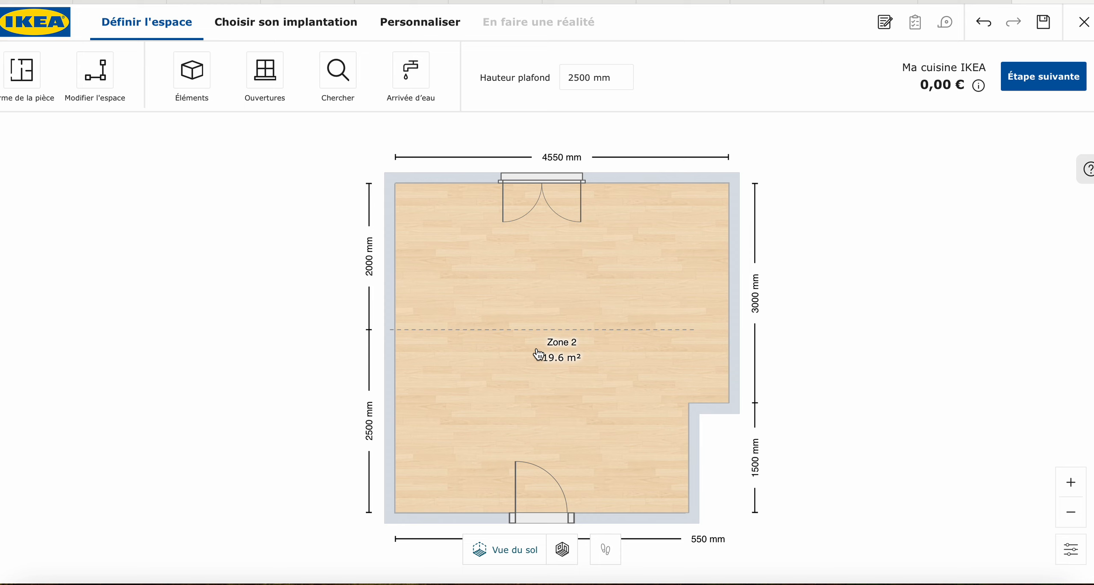
left_click_drag(523, 330, 551, 404)
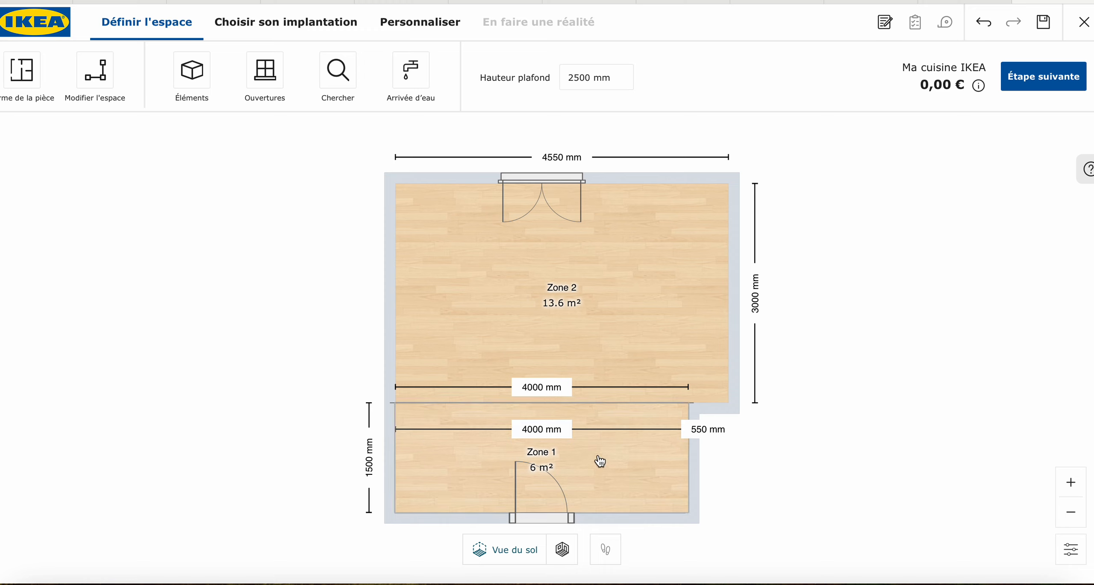
- Extend Zone 1 to about 2380 mm deep and move its right-hand wall inward for a width of about 3490 mm
left_click_drag(610, 523, 618, 584)
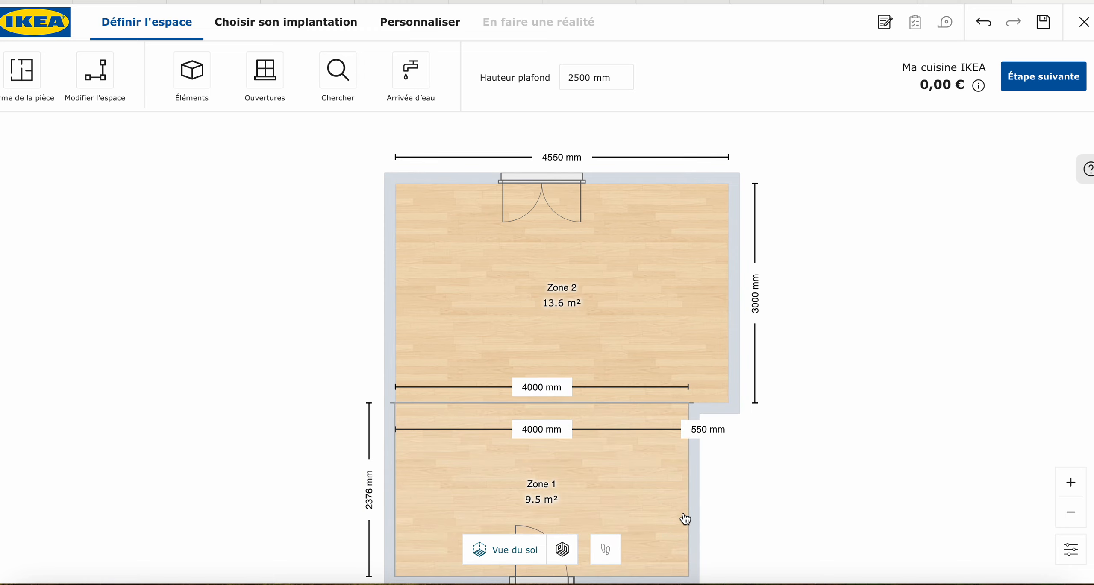
left_click_drag(701, 447, 662, 449)
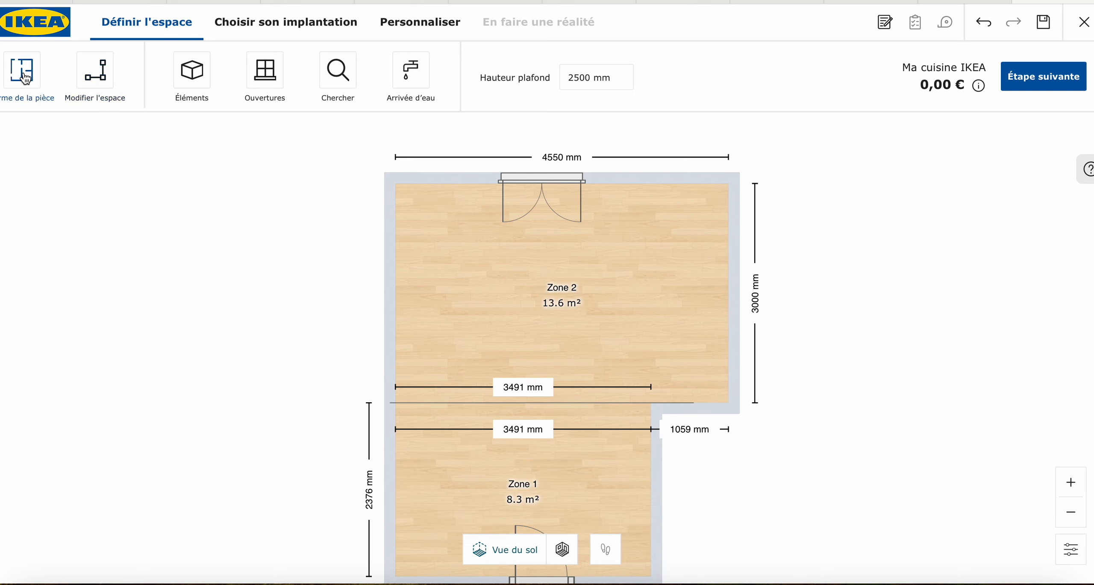
- Add a square post (Poteau carré) and place it in Zone 2's upper-right corner
left_click(97, 82)
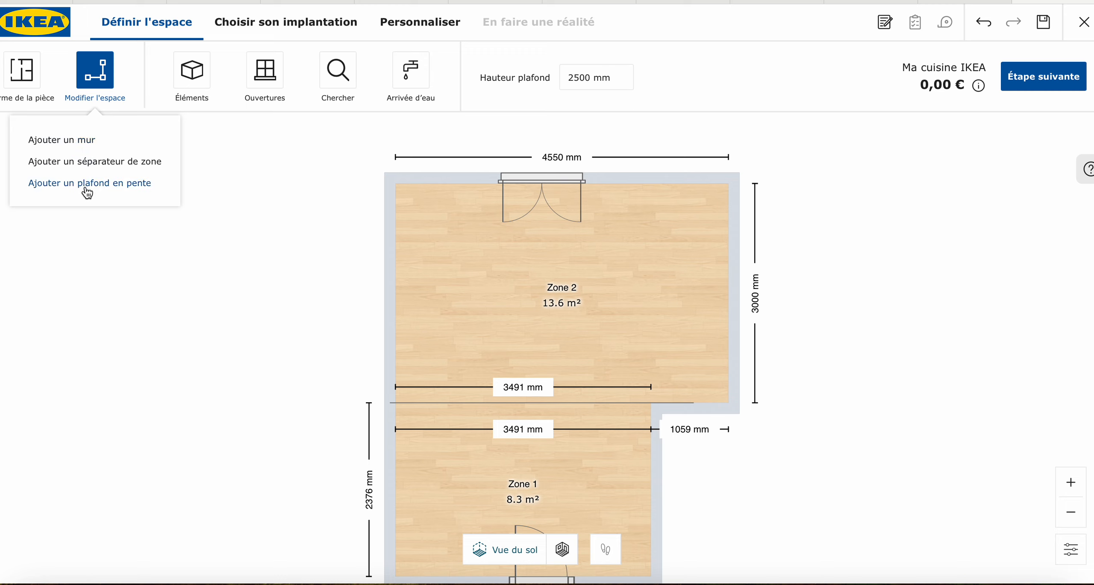
left_click(191, 78)
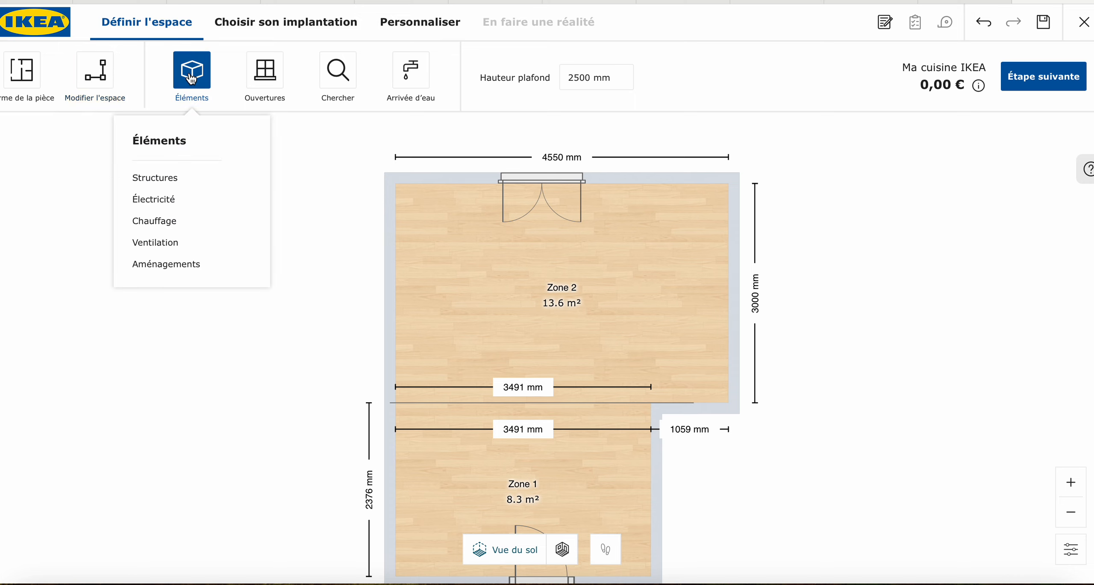
left_click(165, 184)
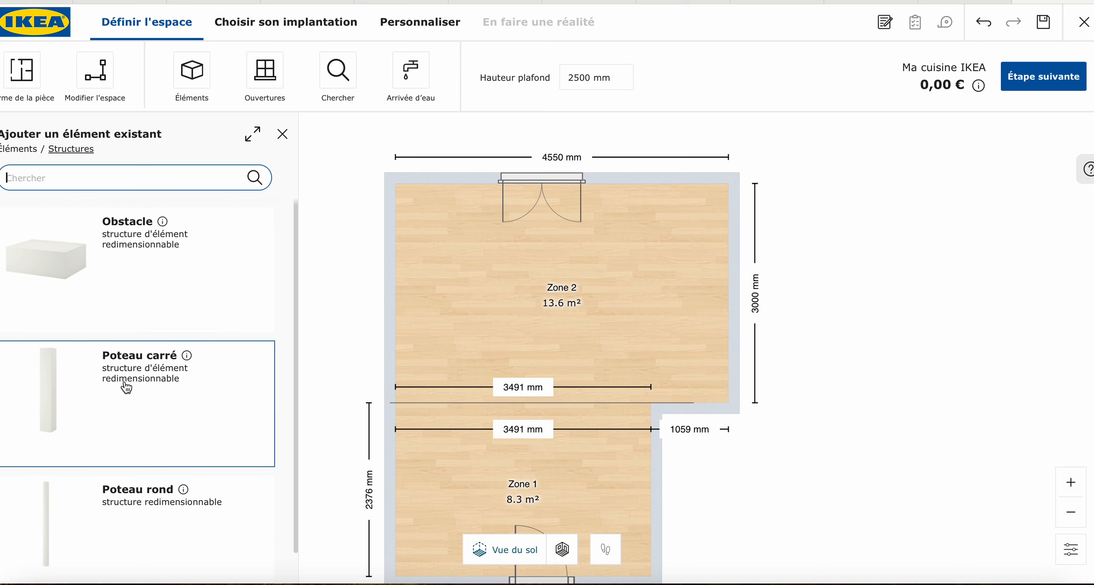
left_click(126, 388)
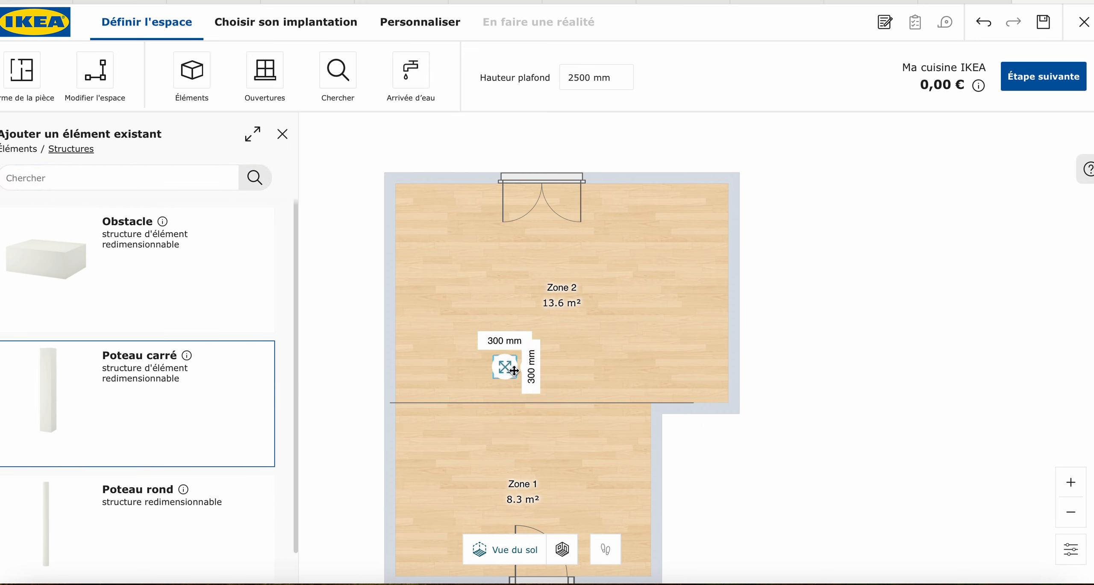
left_click_drag(503, 369, 714, 204)
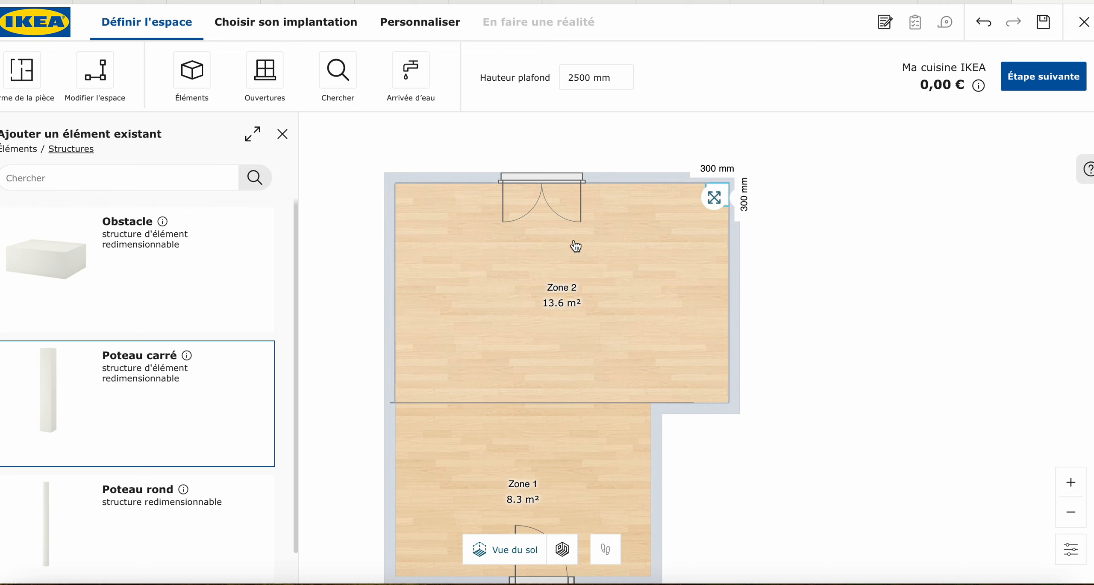
- Add a resizable obstacle (Obstacle) and place it in Zone 2's upper-left corner
scroll(190, 507, "down", 1)
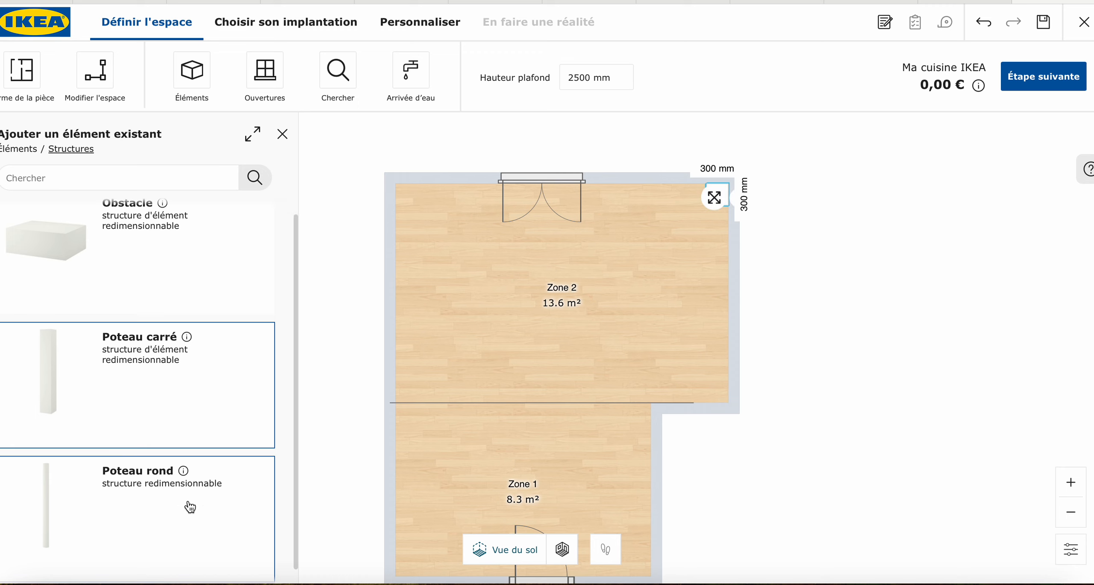
scroll(189, 508, "up", 1)
left_click(136, 244)
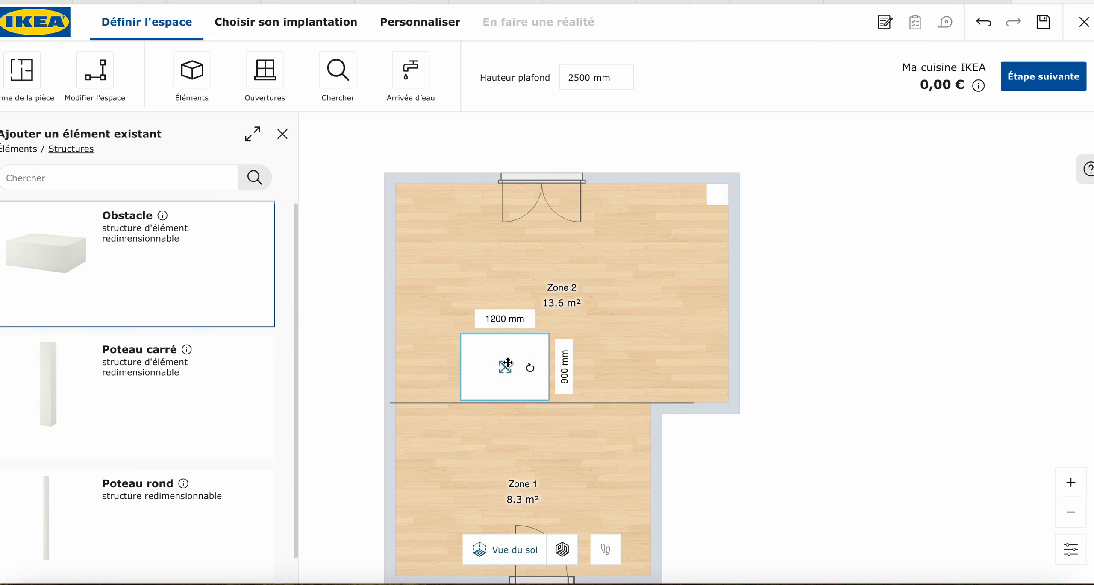
left_click_drag(505, 367, 436, 215)
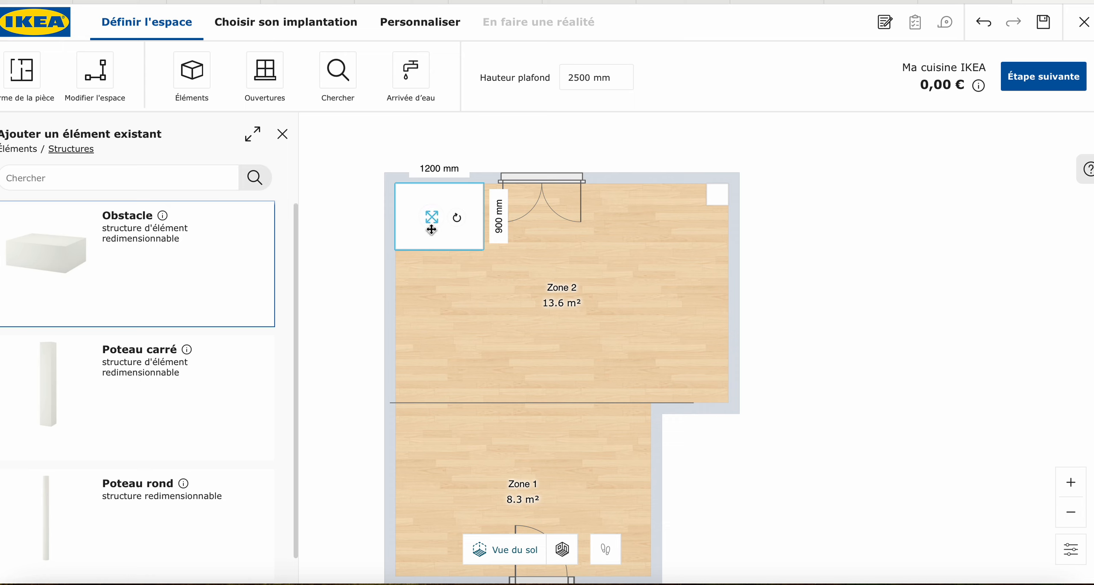
- Delete the obstacle and the square post from Zone 2's upper corners
left_click(282, 134)
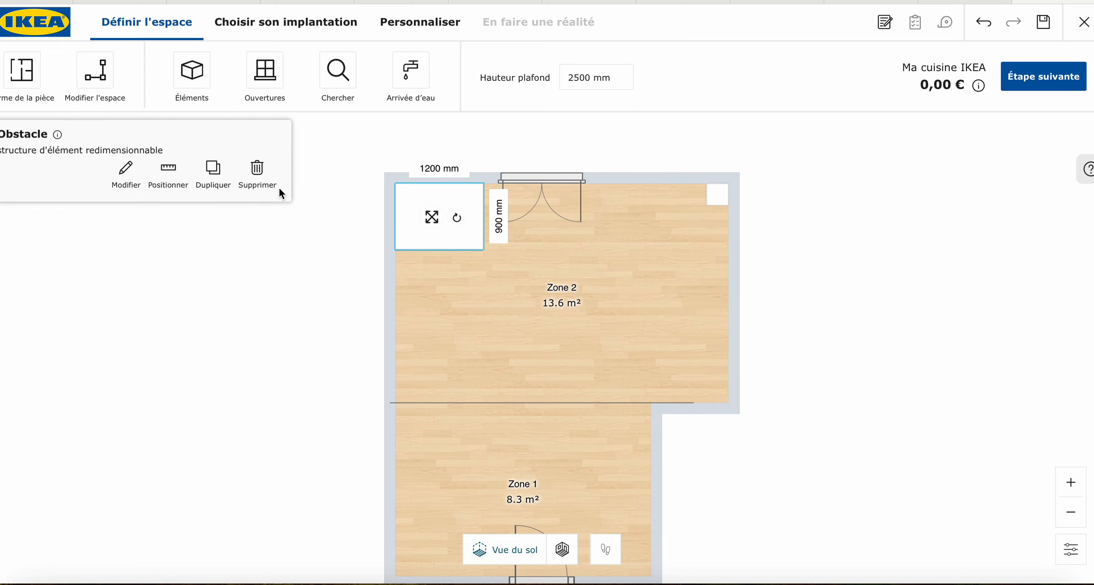
left_click(134, 177)
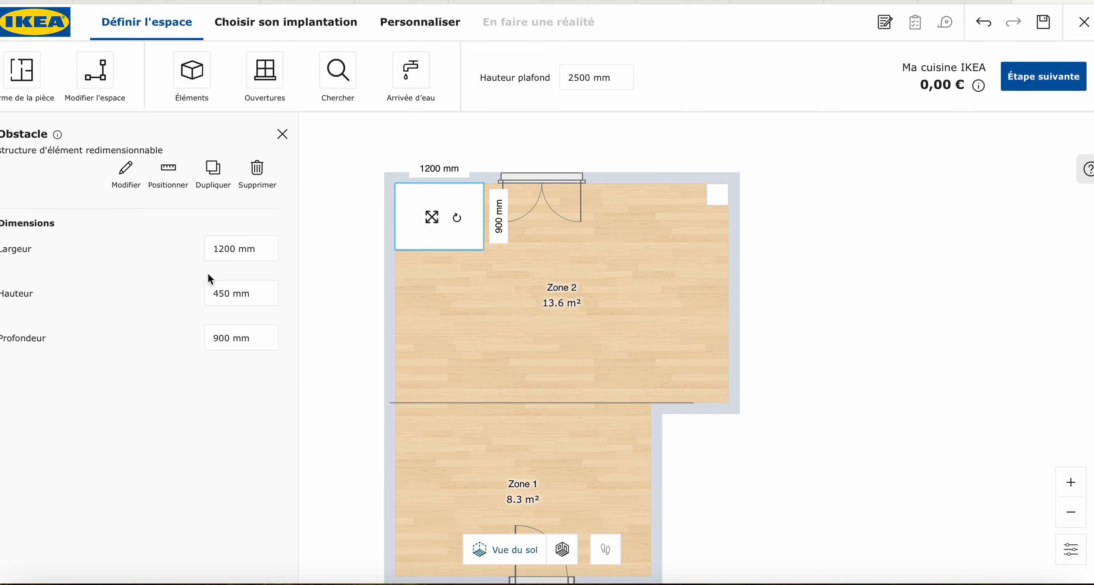
left_click(282, 133)
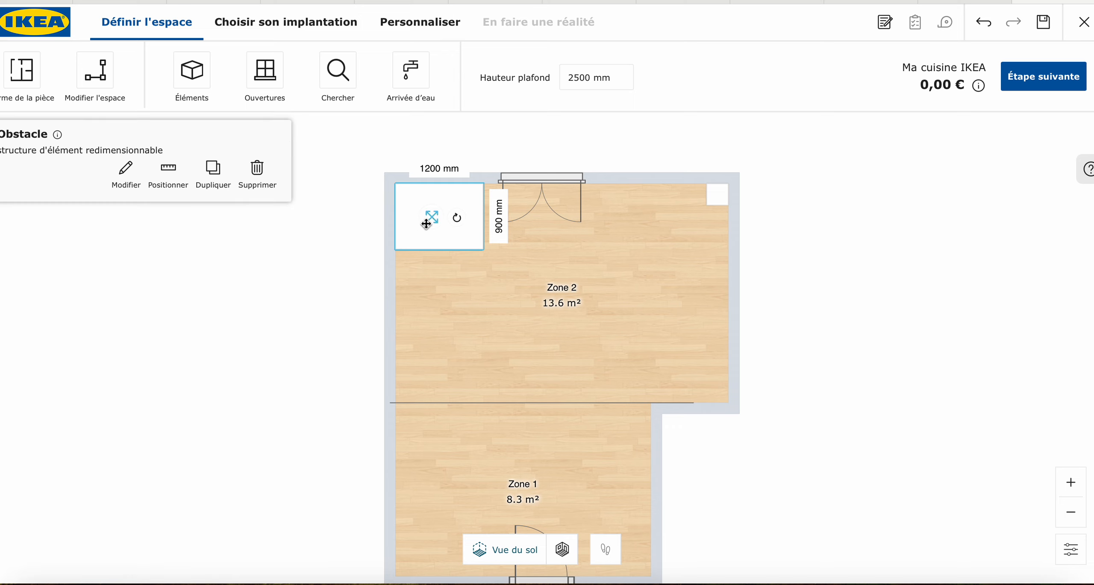
left_click(258, 171)
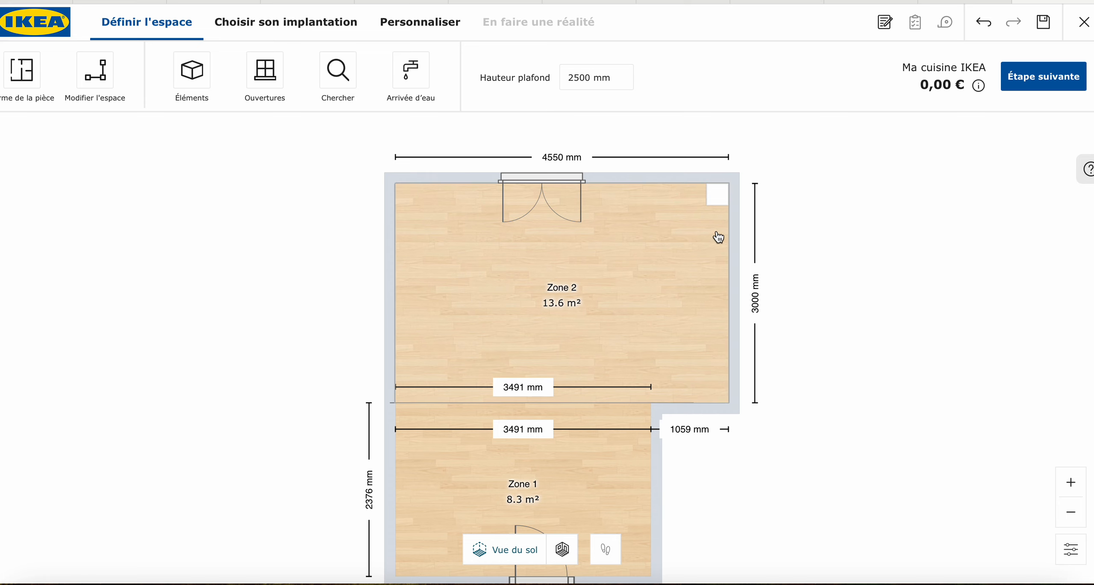
left_click(716, 202)
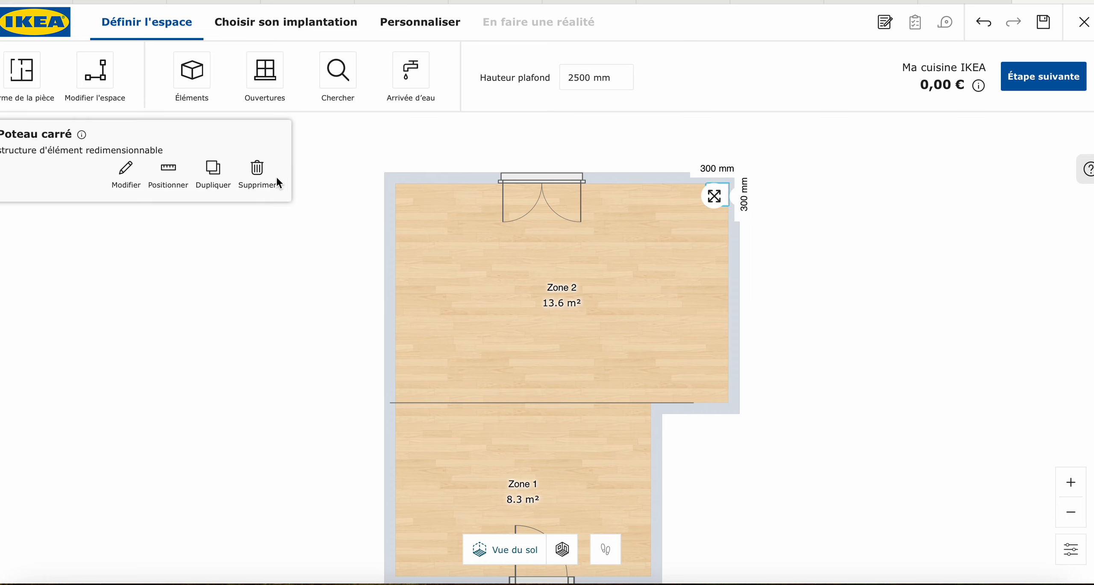
left_click(261, 180)
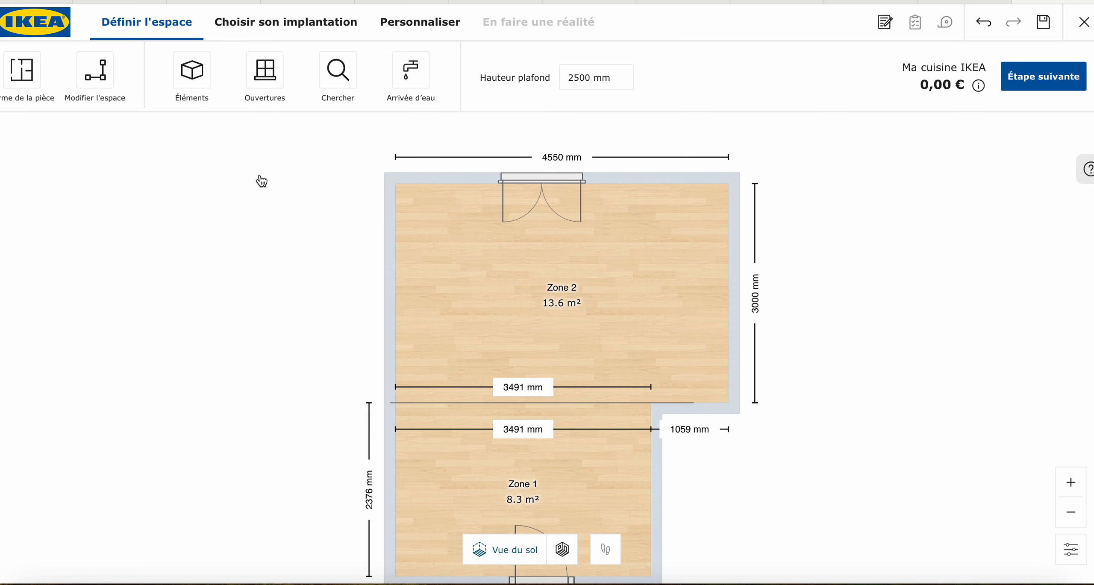
- Browse the element categories and the window and door types available for the room
left_click(191, 77)
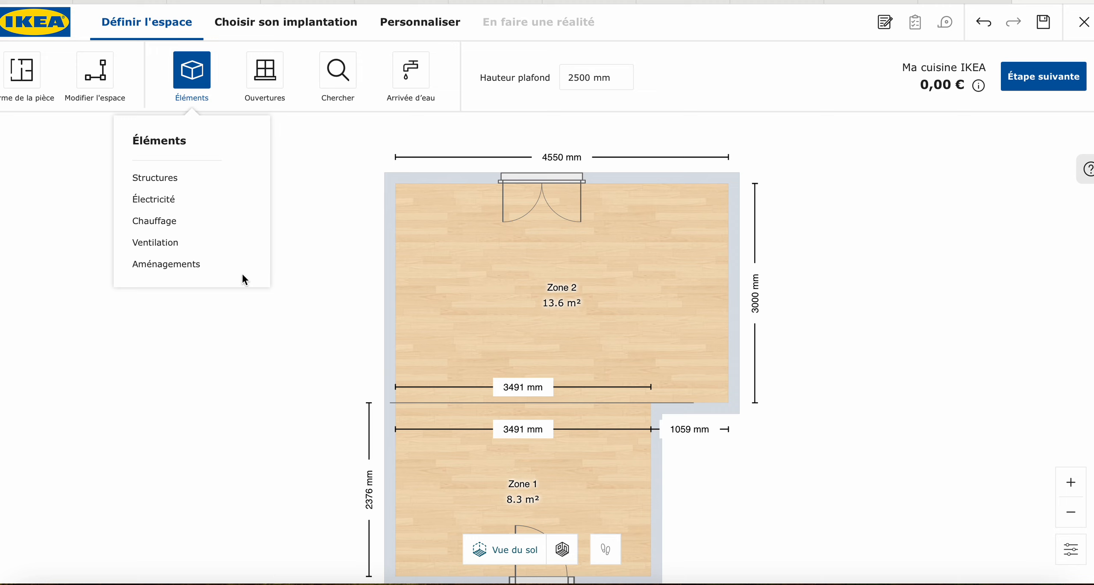
left_click(342, 254)
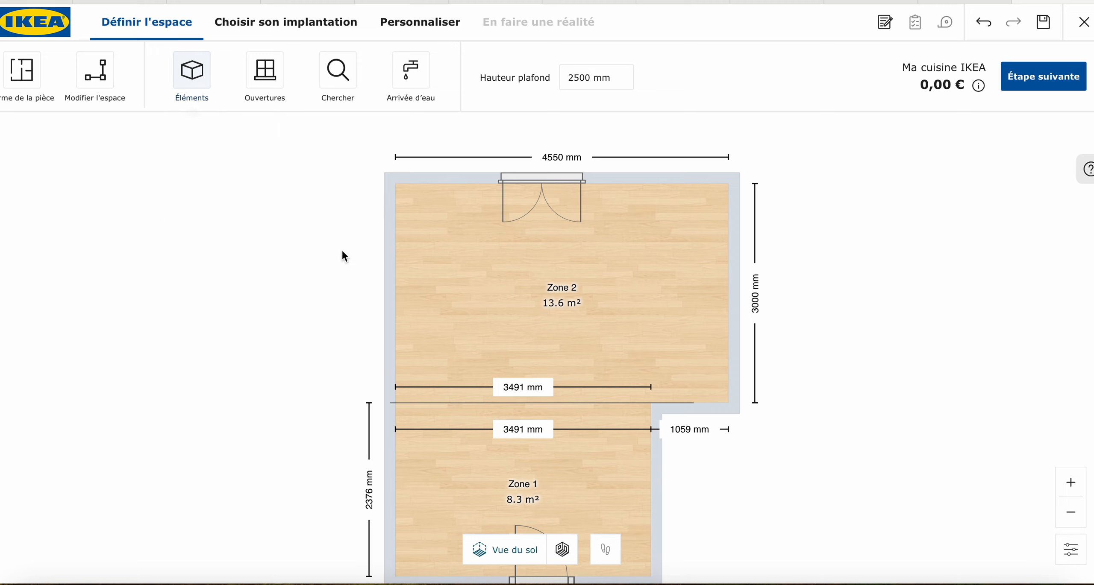
left_click(270, 77)
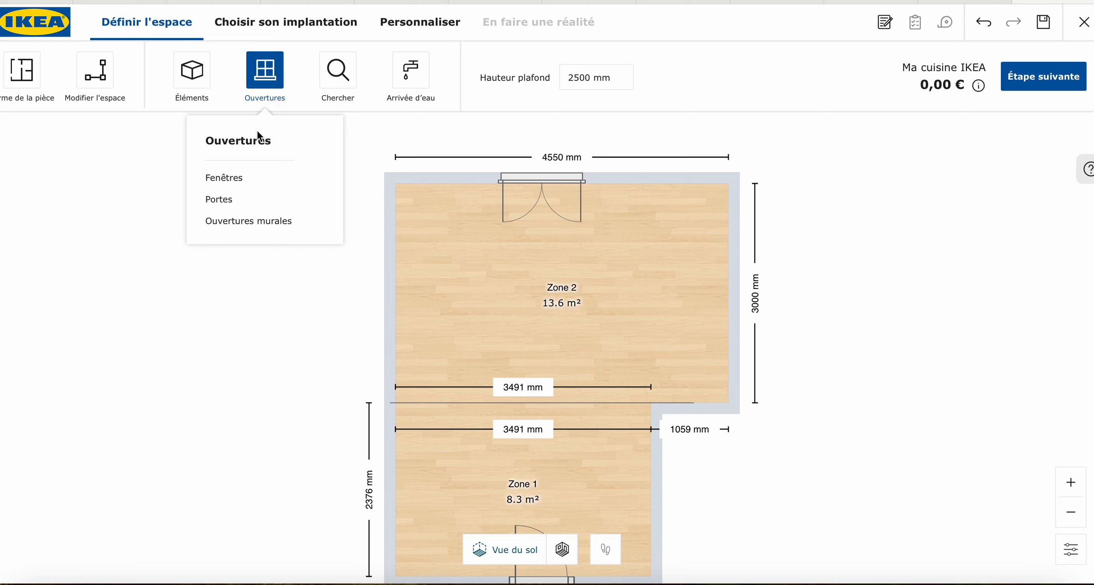
left_click(239, 179)
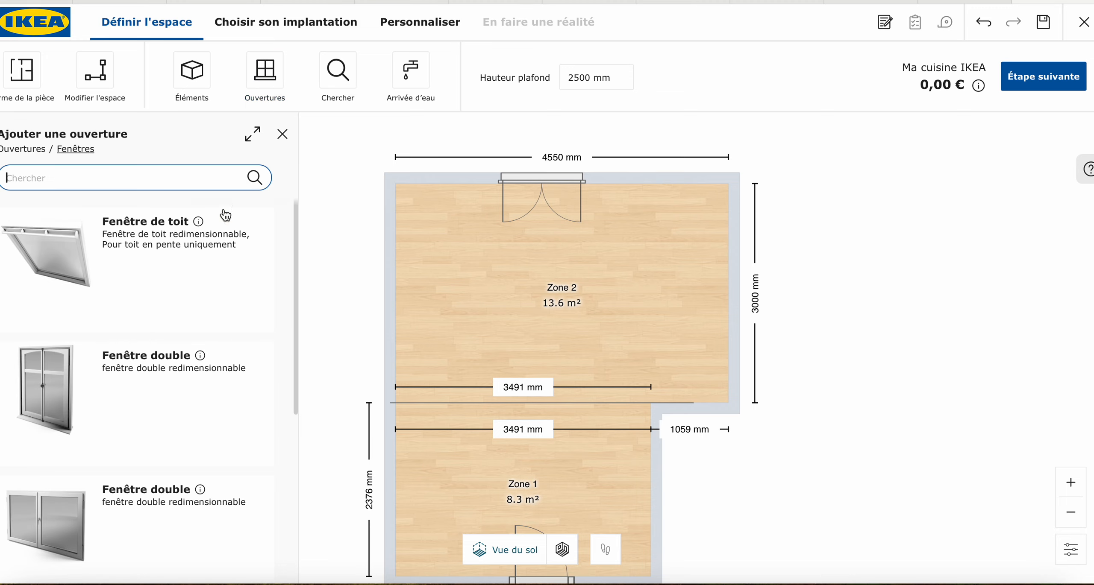
scroll(188, 290, "down", 4)
scroll(188, 290, "down", 3)
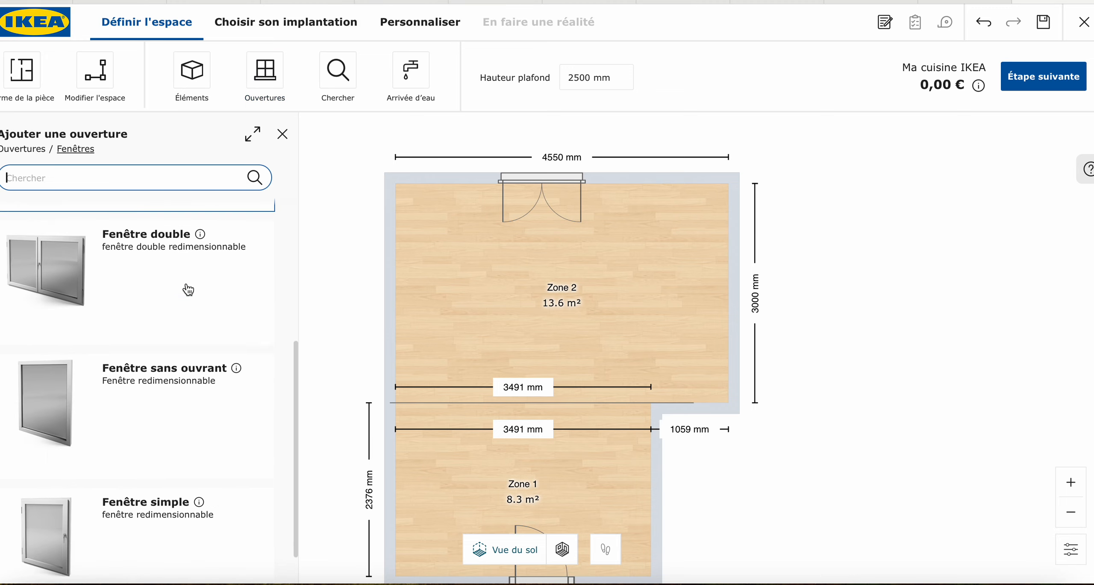
left_click(272, 78)
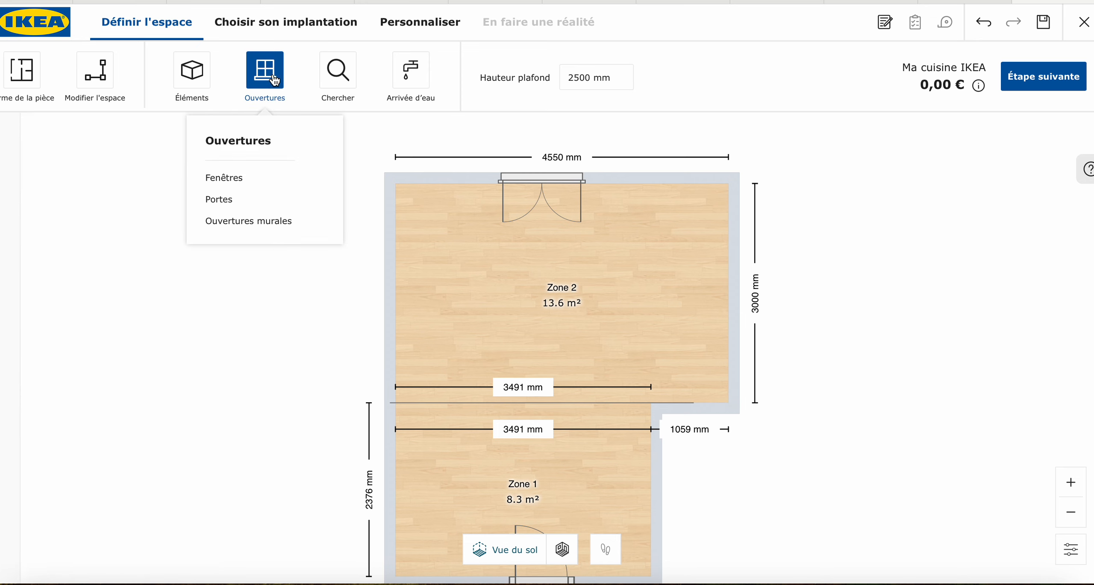
left_click(227, 200)
scroll(205, 316, "down", 1)
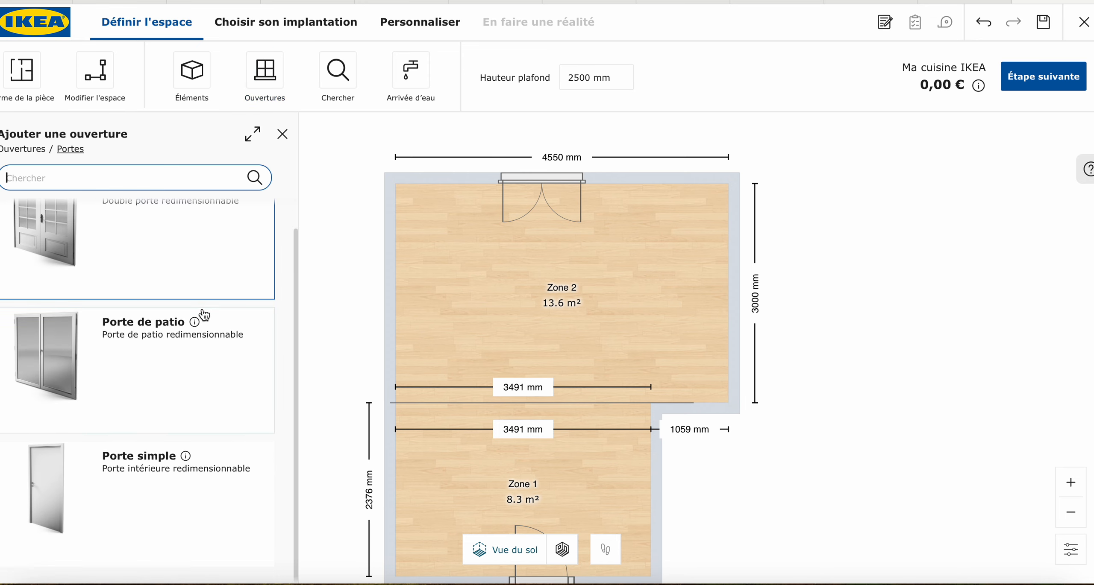
scroll(203, 312, "up", 1)
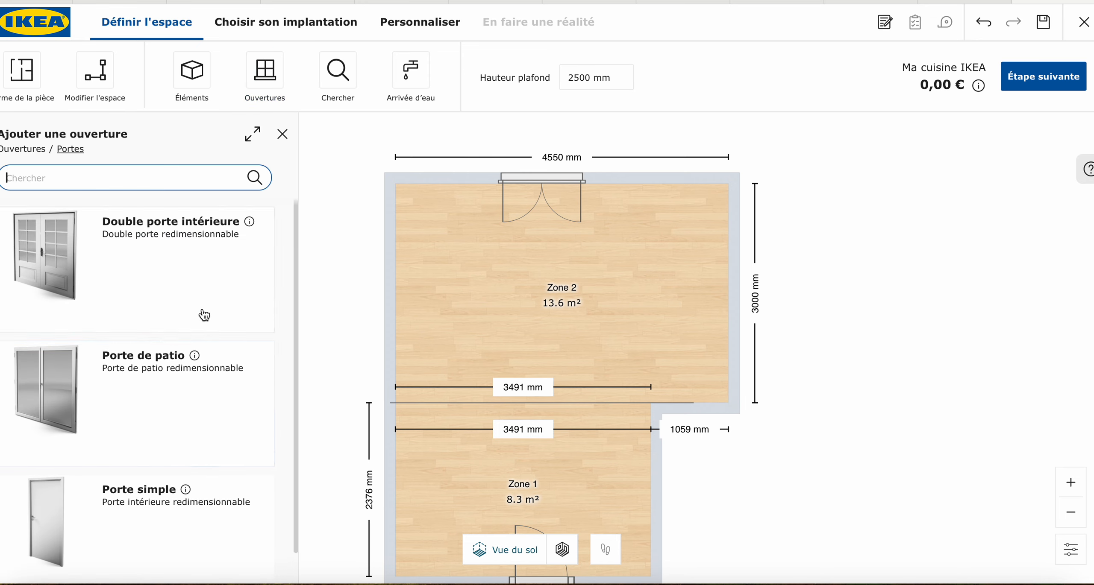
- Add a wall opening (Ouverture dans le mur) and place it in Zone 2's short lower wall beside Zone 1
left_click(267, 69)
left_click(262, 220)
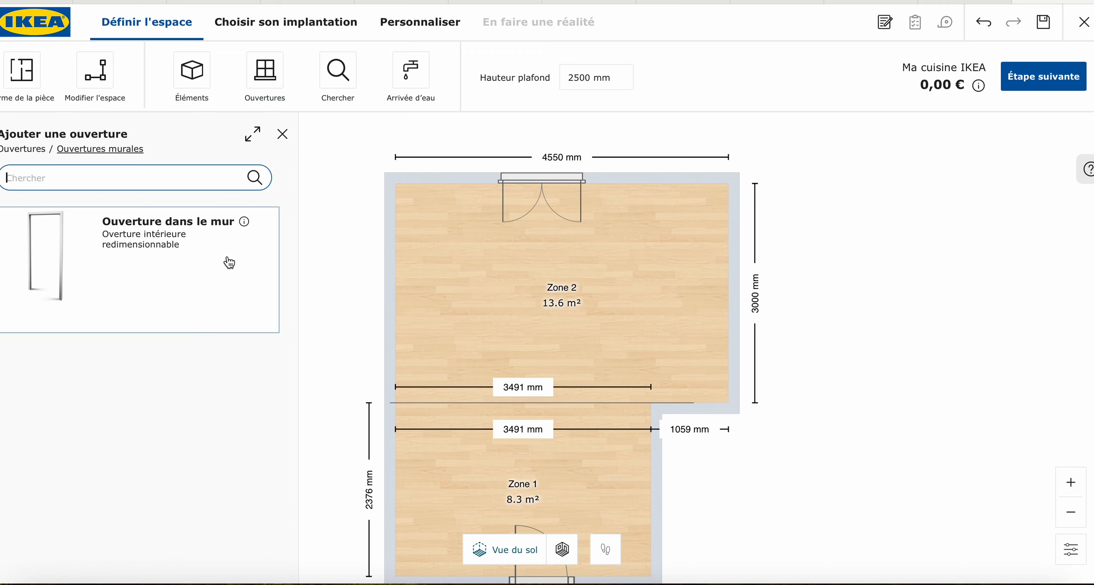
left_click(172, 255)
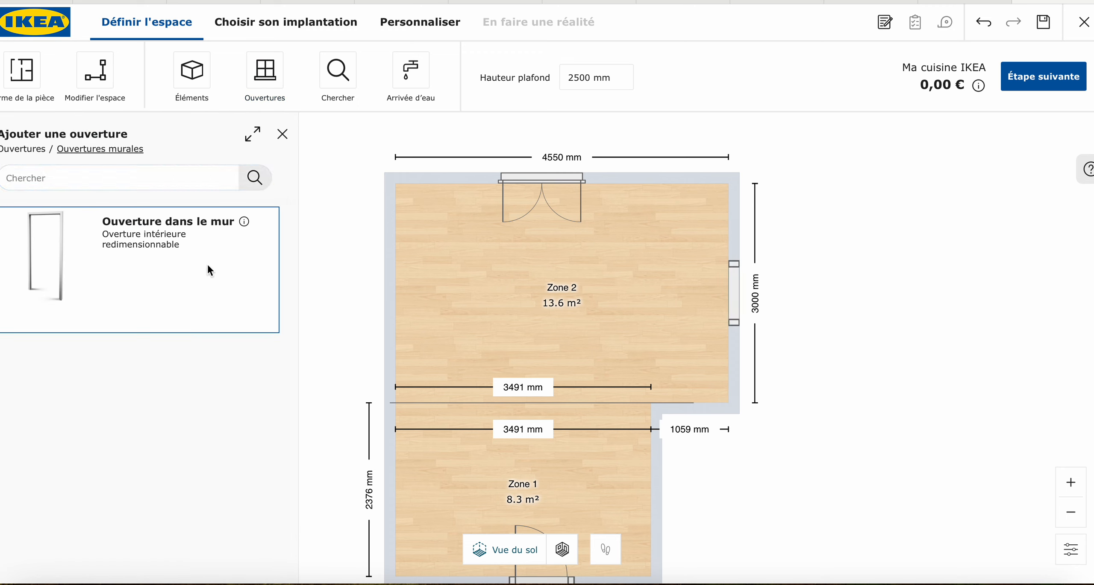
left_click_drag(738, 303, 700, 409)
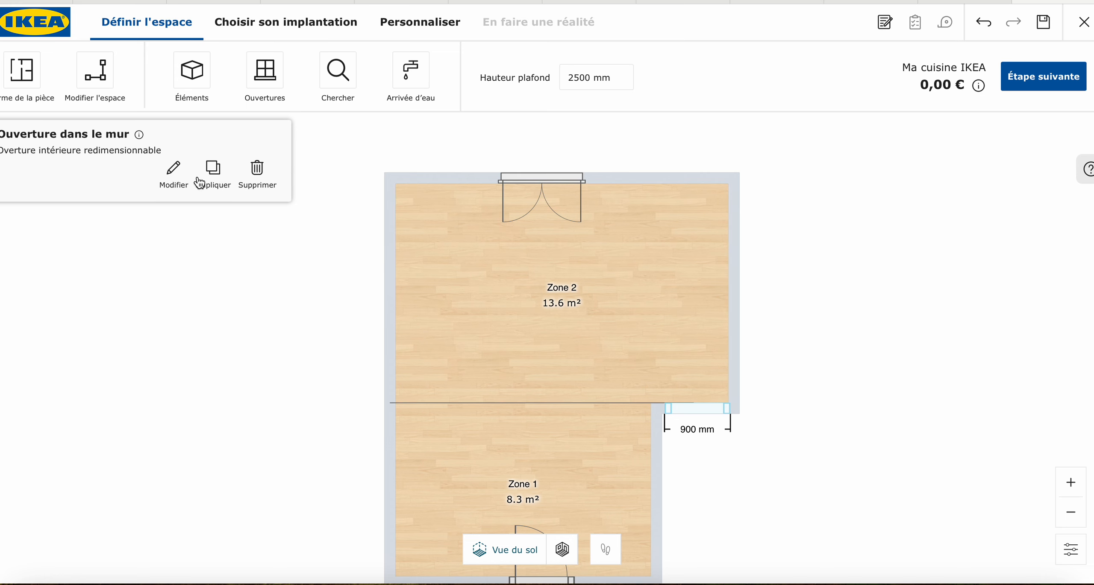
- Set the wall opening's width to 800 mm
left_click(173, 168)
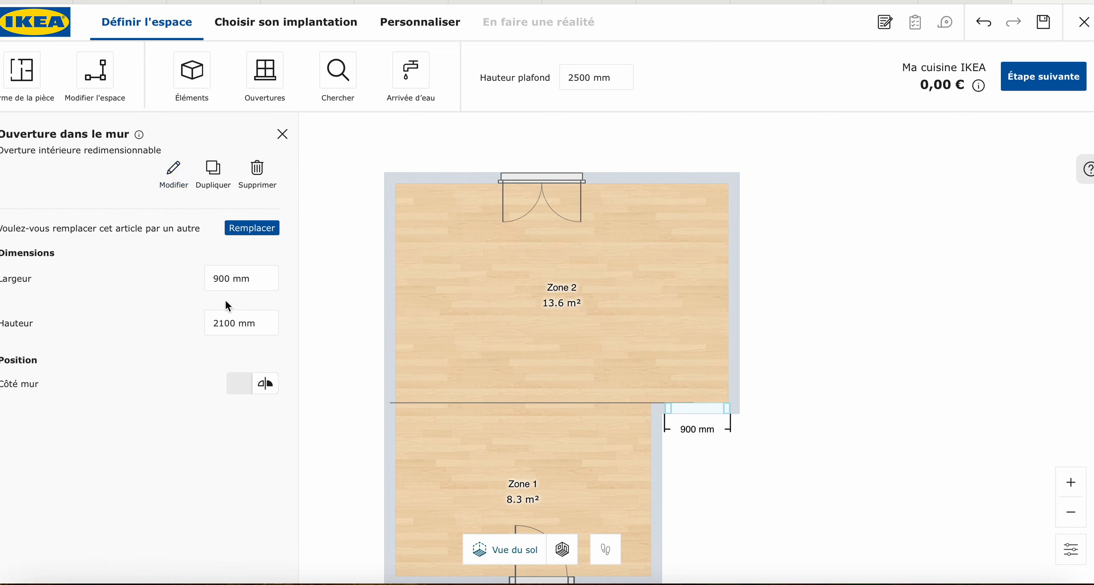
left_click(220, 280)
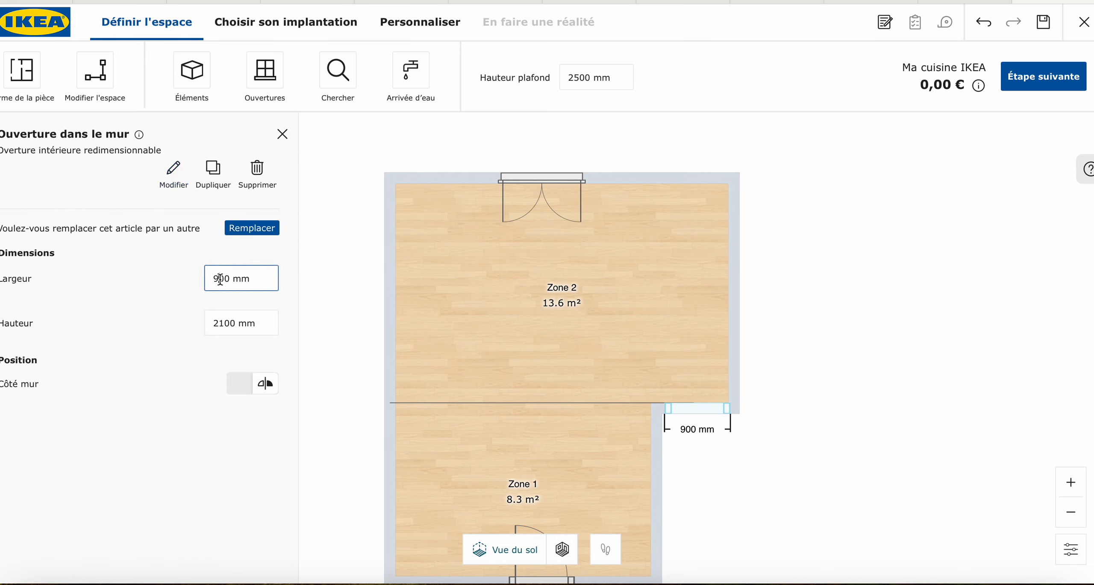
key("BackSpace")
type("8")
key("Return")
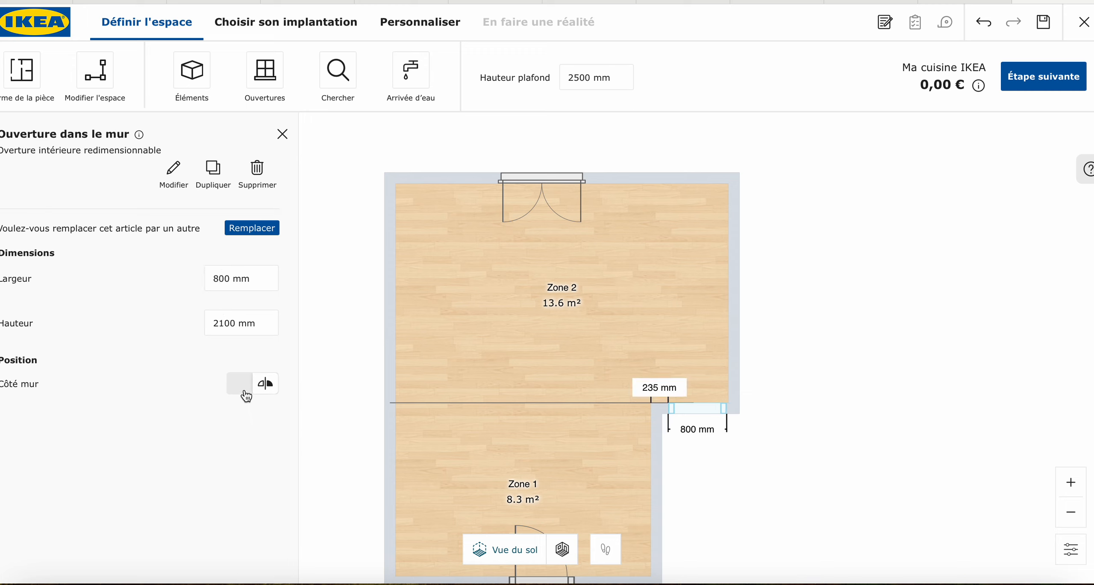
- Set the width of the double window in Zone 2's upper wall to 1600 mm
left_click(560, 179)
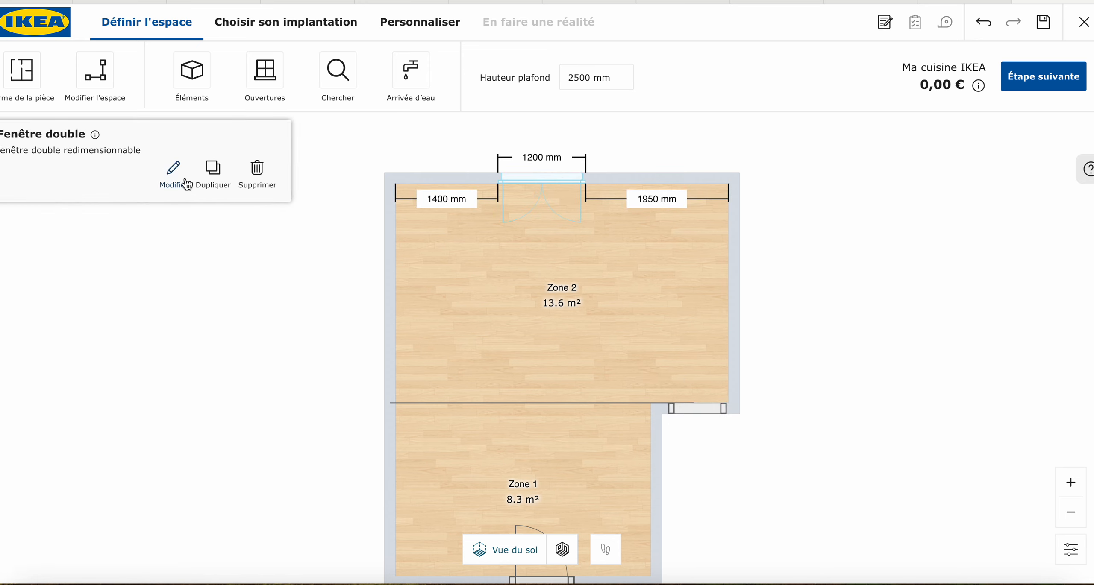
left_click(539, 159)
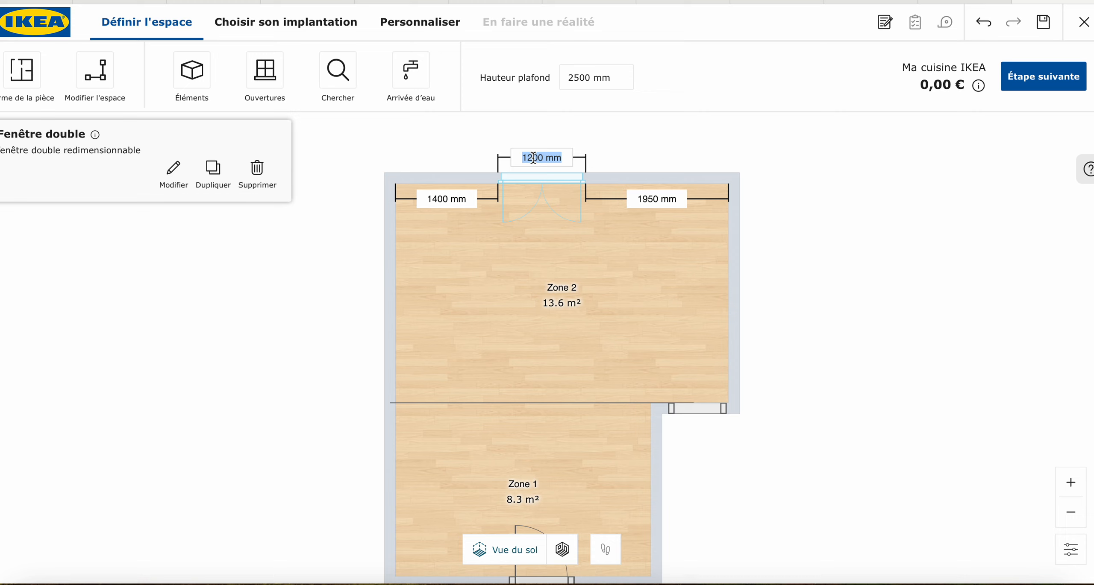
left_click(533, 158)
key("BackSpace")
type("6")
left_click(567, 242)
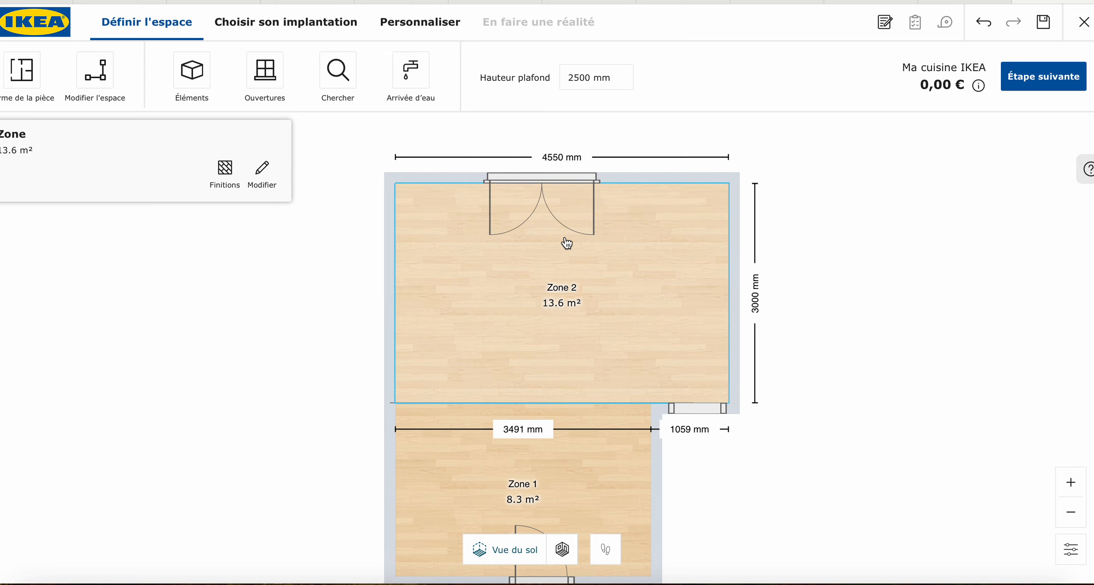
- Set the height of the double window in Zone 2's upper wall to 1400 mm
left_click(552, 181)
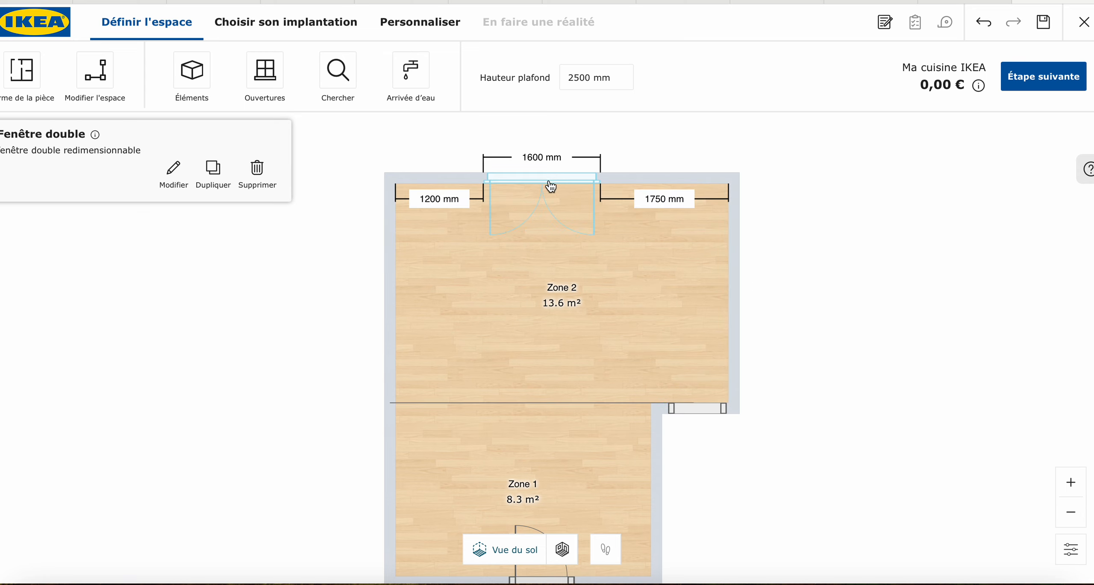
left_click(179, 176)
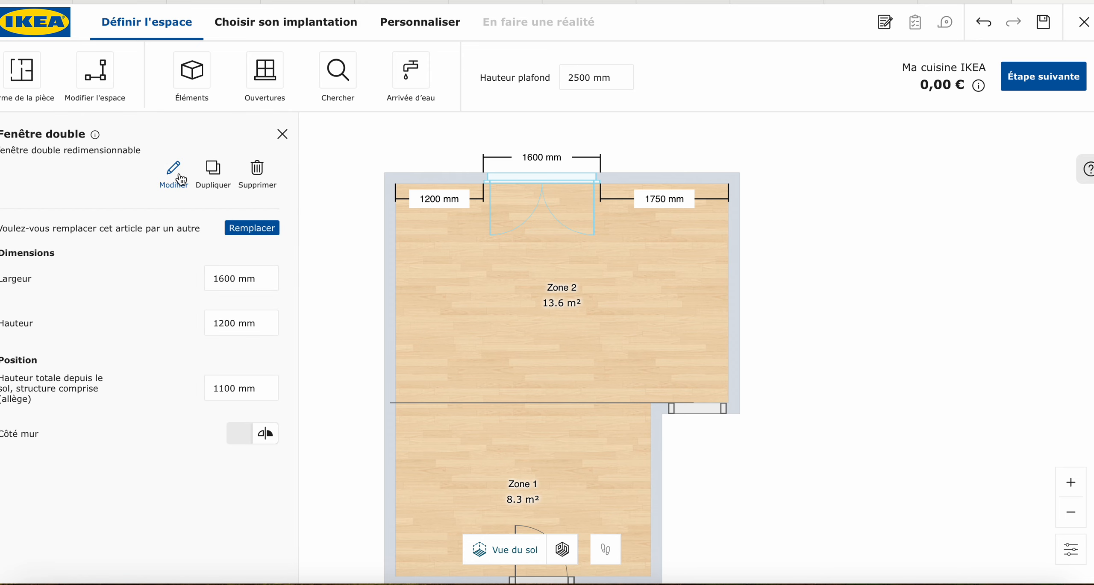
left_click(223, 324)
key("BackSpace")
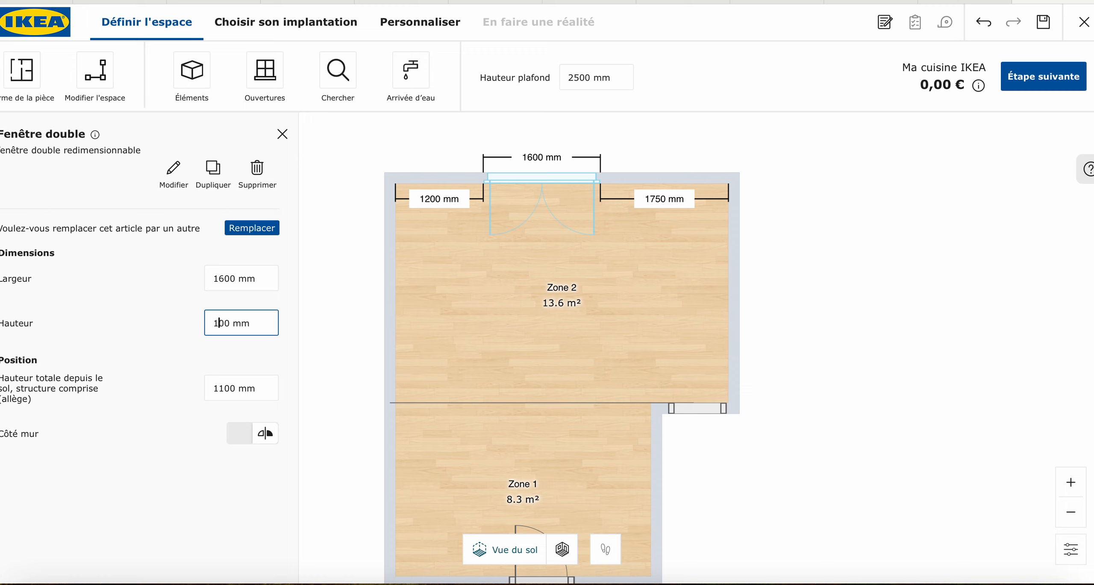
type("4")
left_click(224, 390)
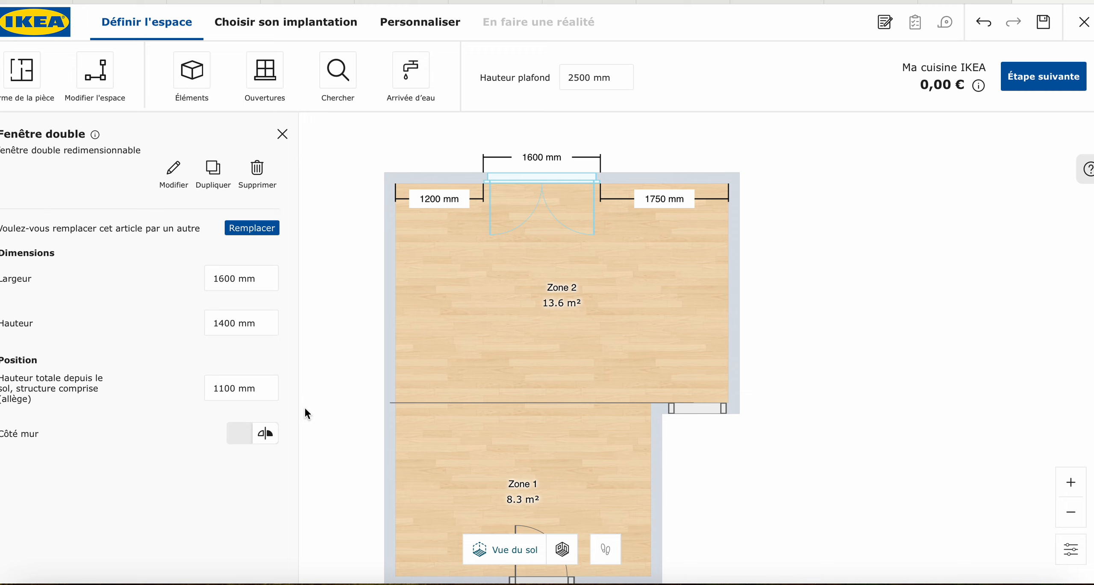
- Set the sill height of the double window in Zone 2's upper wall to 900 mm
left_click(230, 389)
key("BackSpace")
key("BackSpace")
key("BackSpace")
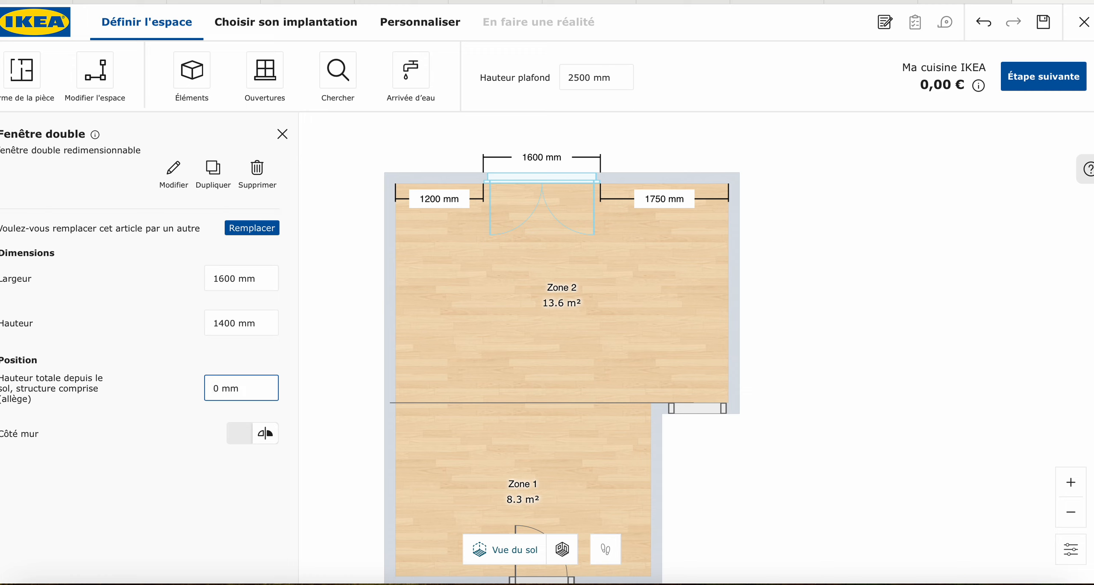
type("90")
left_click(201, 429)
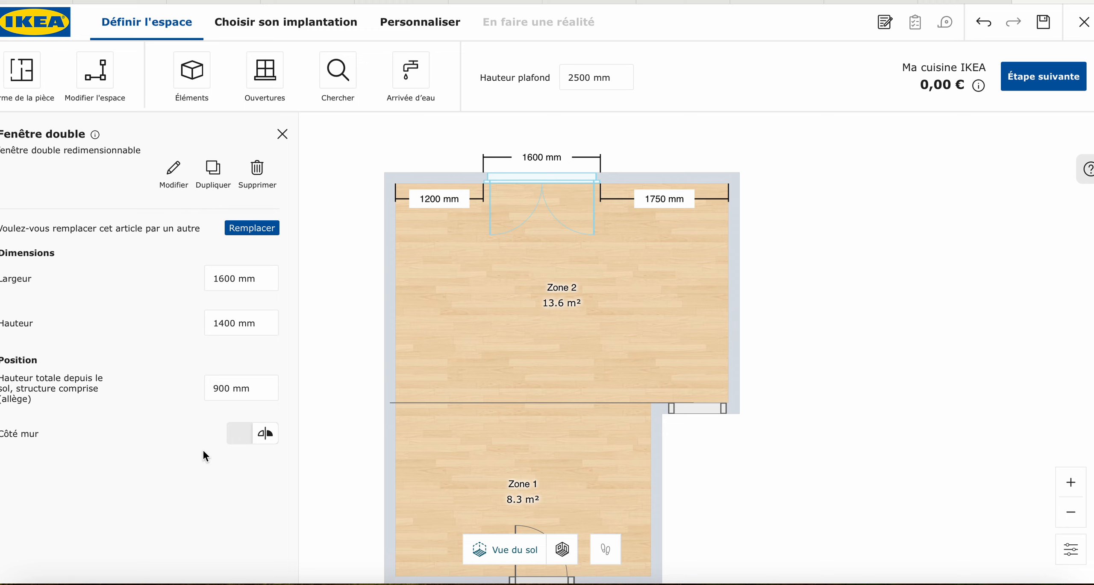
- Delete the single door (Porte simple) from Zone 1's lower wall
left_click(562, 549)
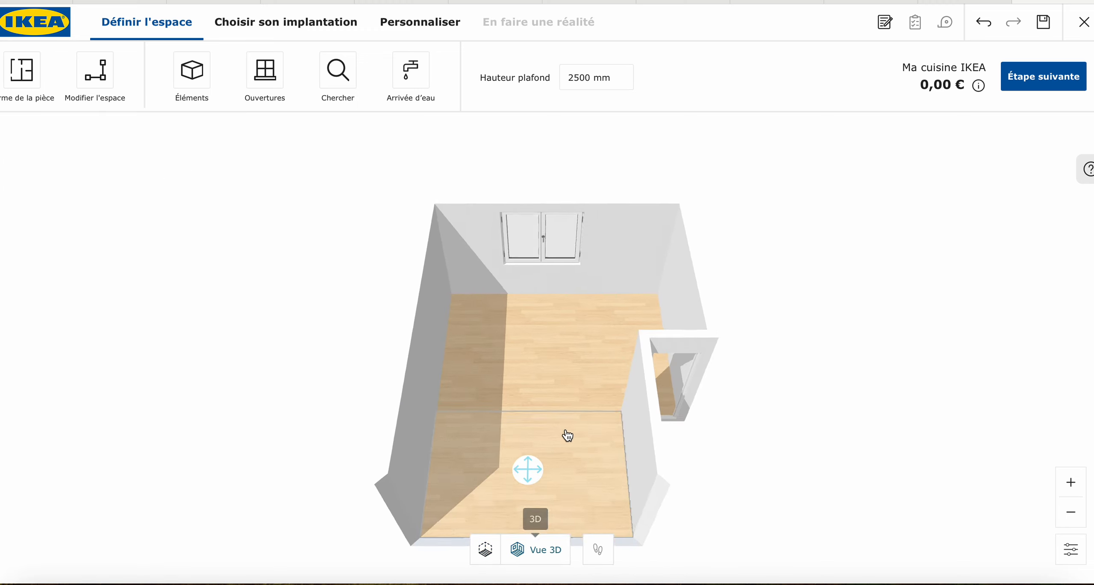
mouse_move(562, 356)
left_mouse_down()
mouse_move(537, 347)
mouse_move(610, 349)
mouse_move(552, 356)
left_mouse_up()
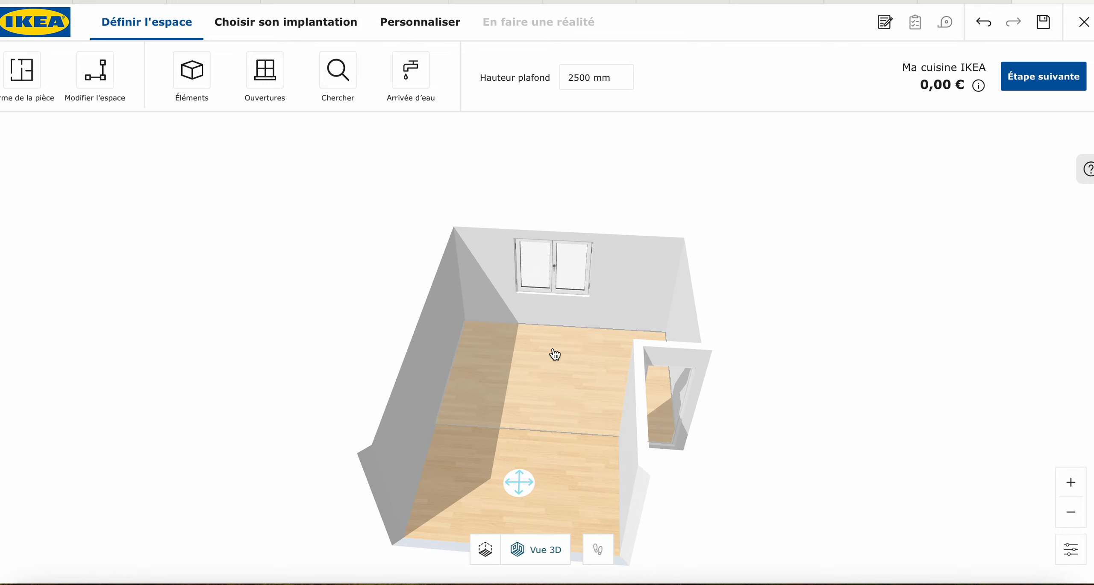
left_click(485, 550)
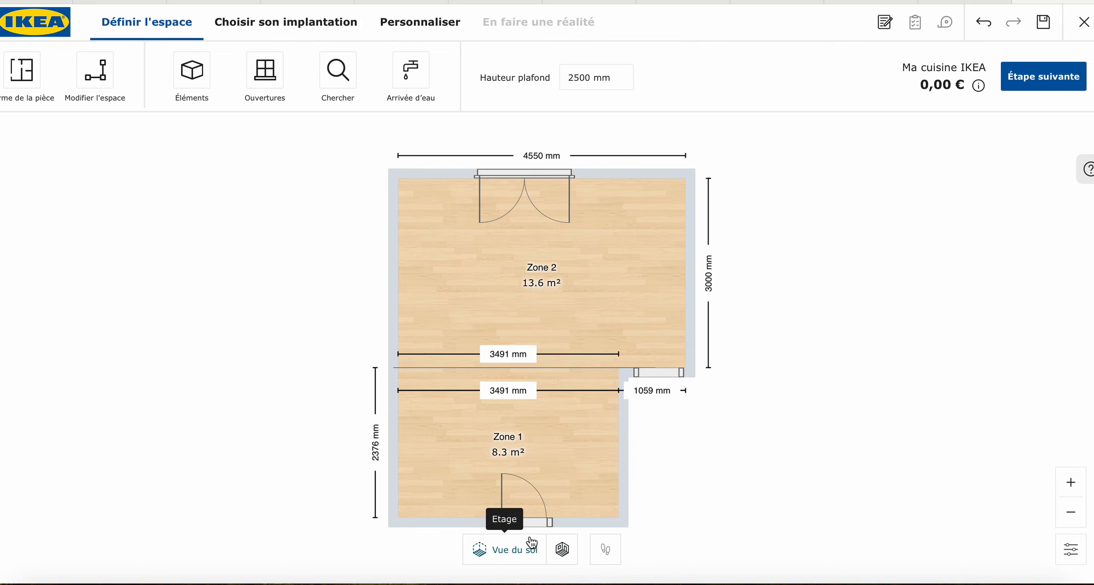
left_click(532, 531)
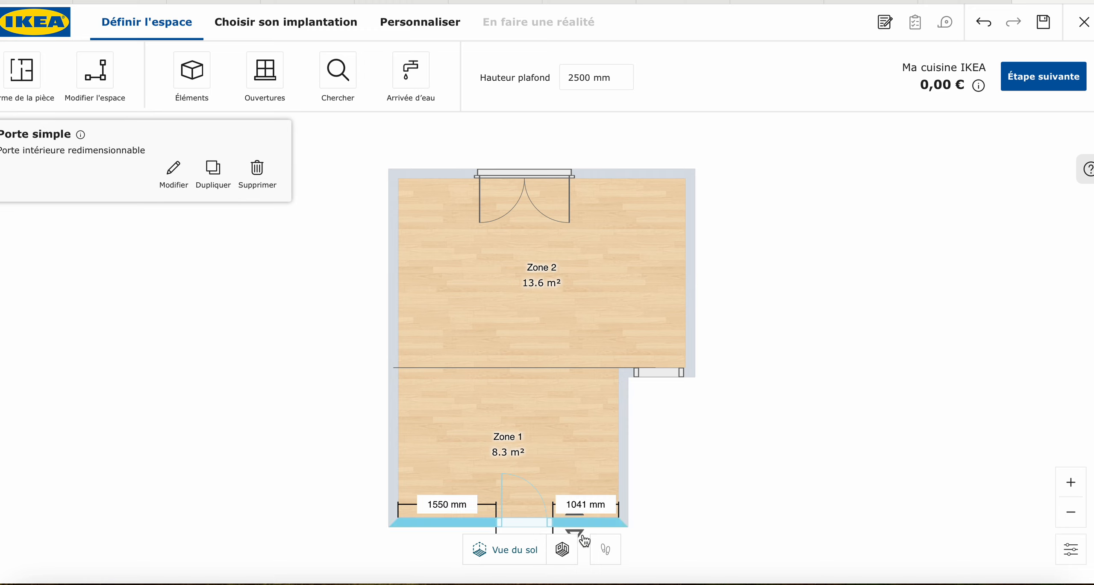
left_click(257, 171)
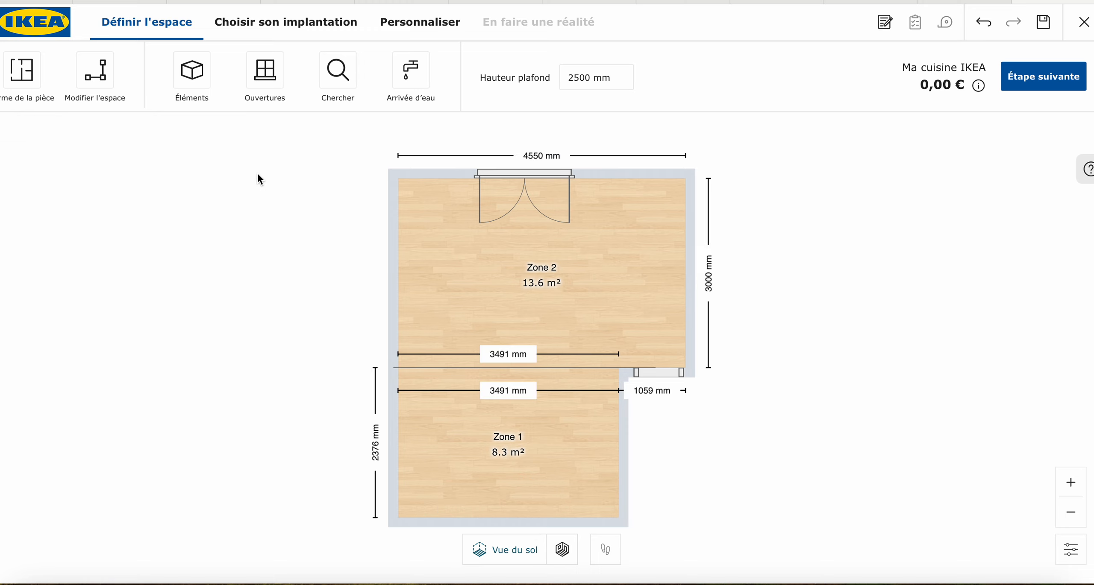
- Add a patio door (Porte de patio) and place it in Zone 1's lower wall
left_click(252, 77)
left_click(219, 200)
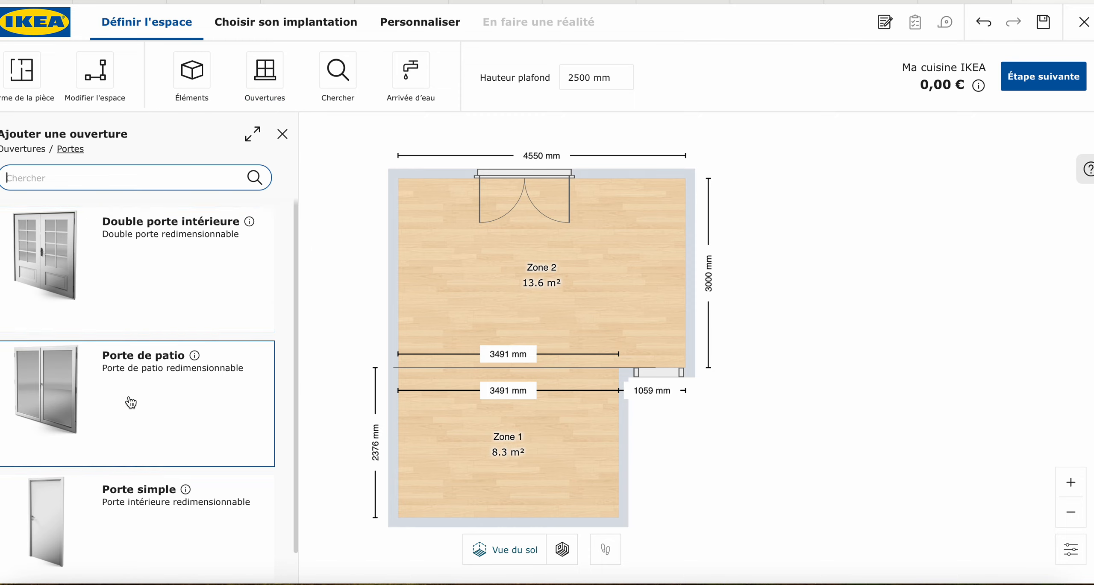
left_click(130, 402)
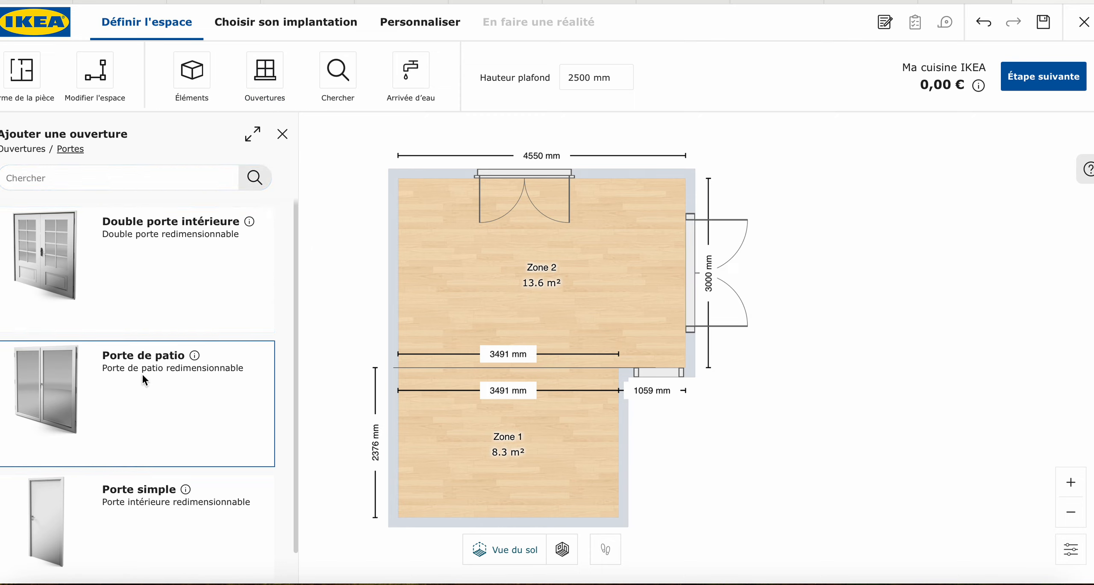
scroll(142, 376, "down", 1)
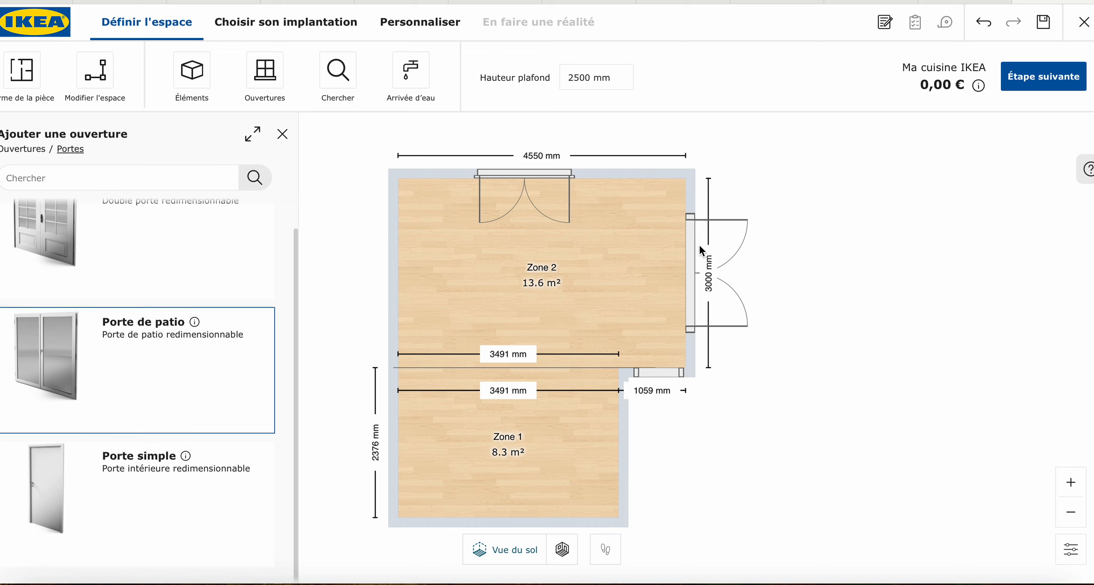
left_click_drag(701, 250, 517, 515)
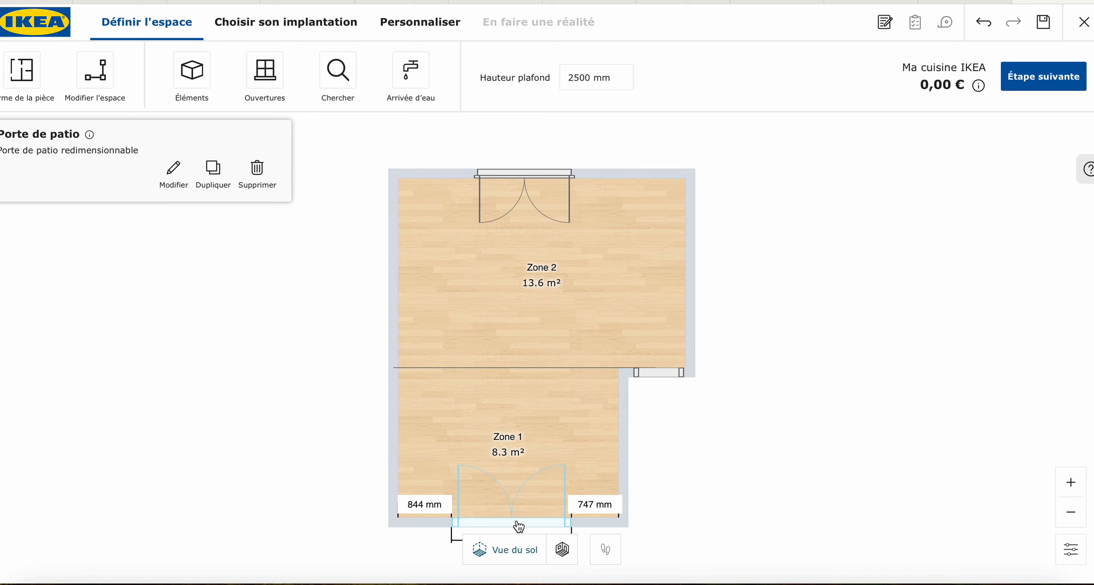
- Set the patio door's width to 3000 mm and flip its wall side so it opens outward
left_click(173, 169)
left_click(233, 282)
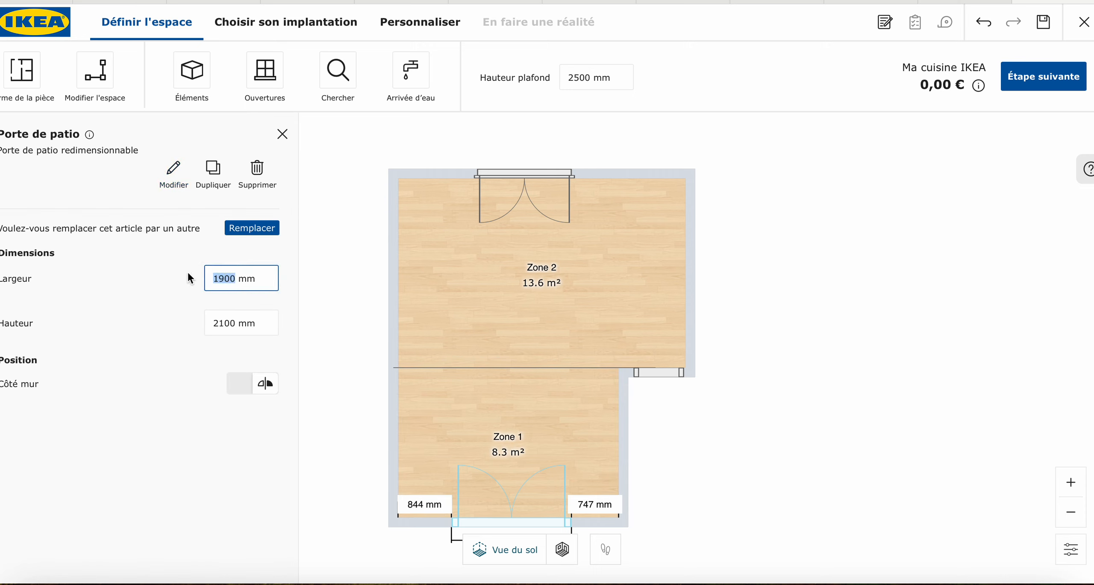
type("3000")
left_click(243, 391)
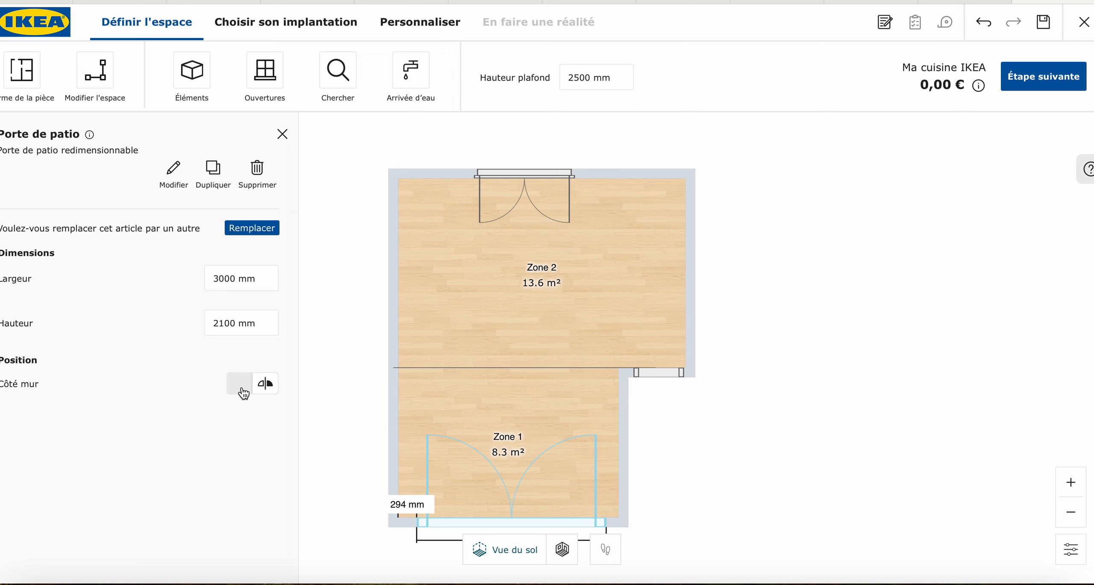
left_click(241, 389)
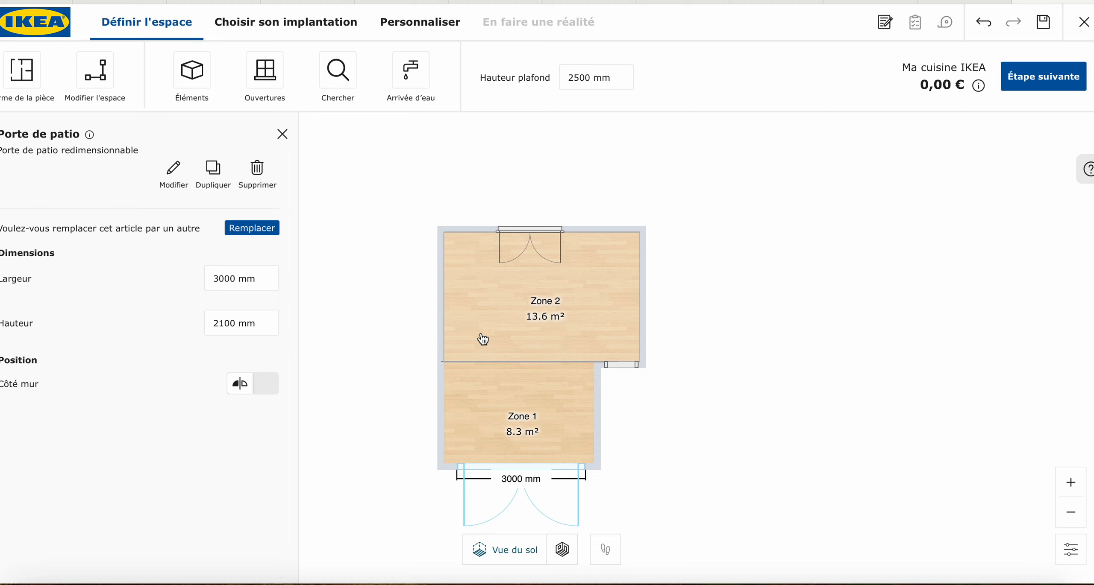
left_click(342, 158)
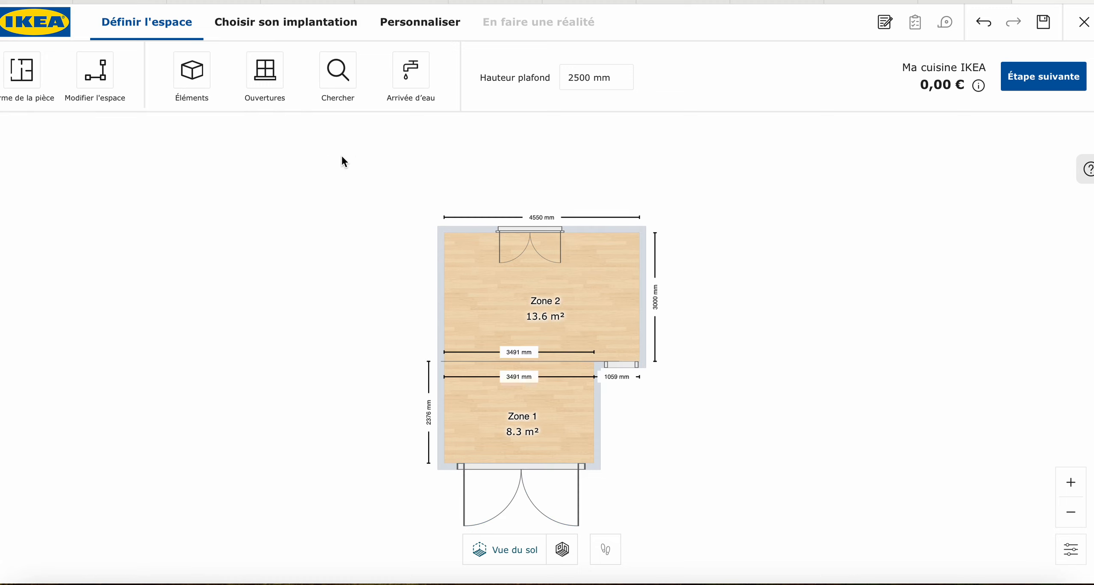
- Choose Zone 2 as the kitchen area and place the water supply on its left wall
left_click(412, 79)
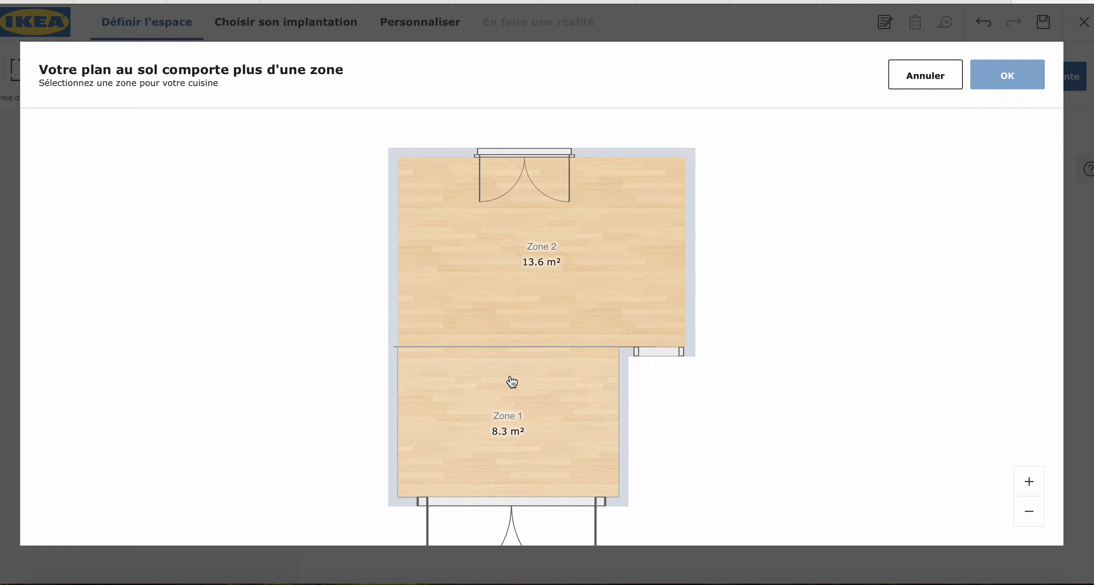
left_click(538, 264)
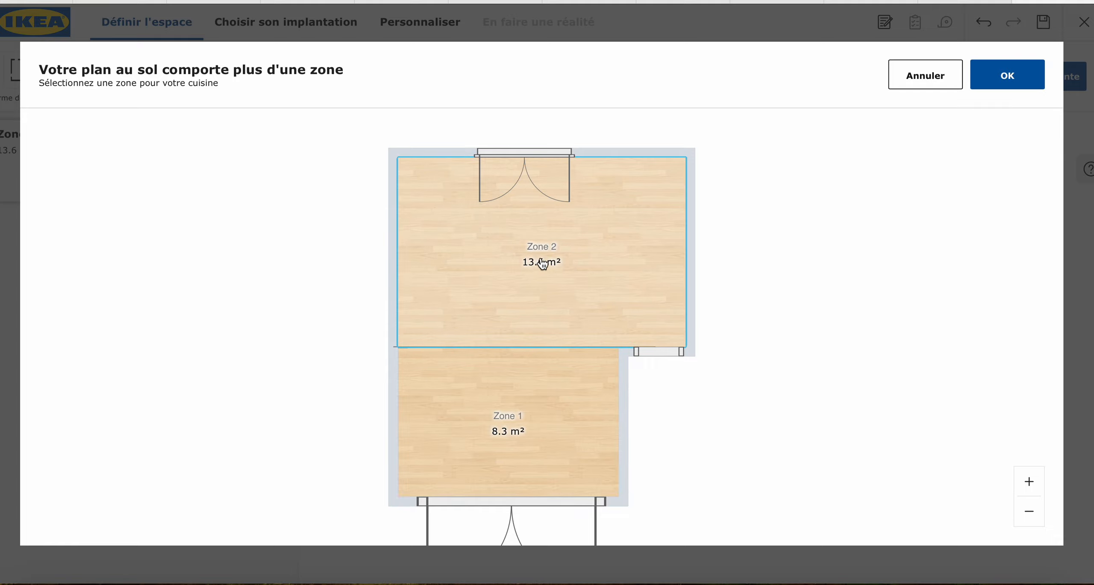
left_click(995, 73)
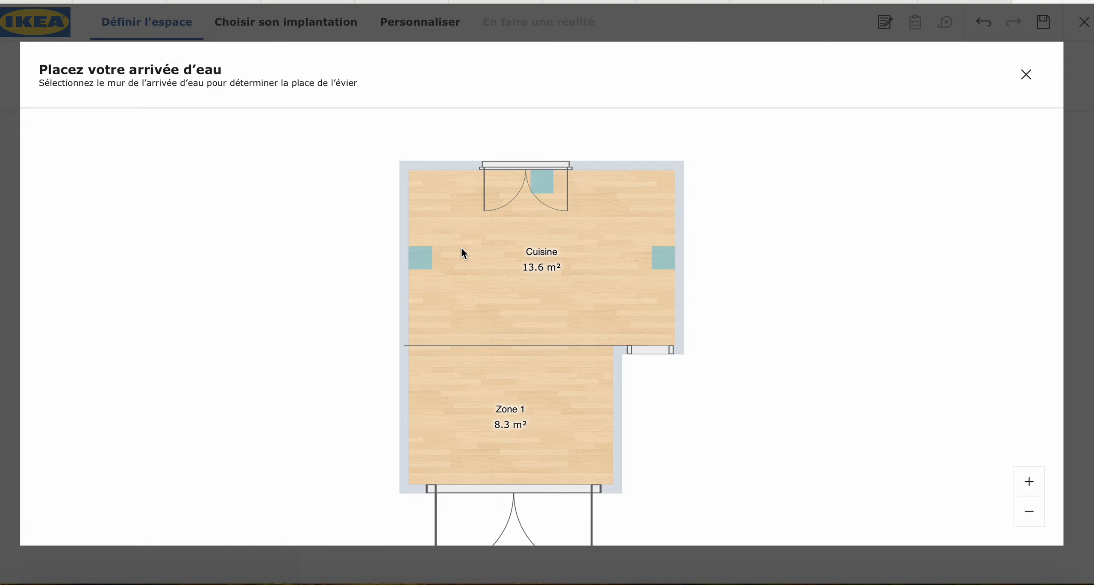
left_click(421, 259)
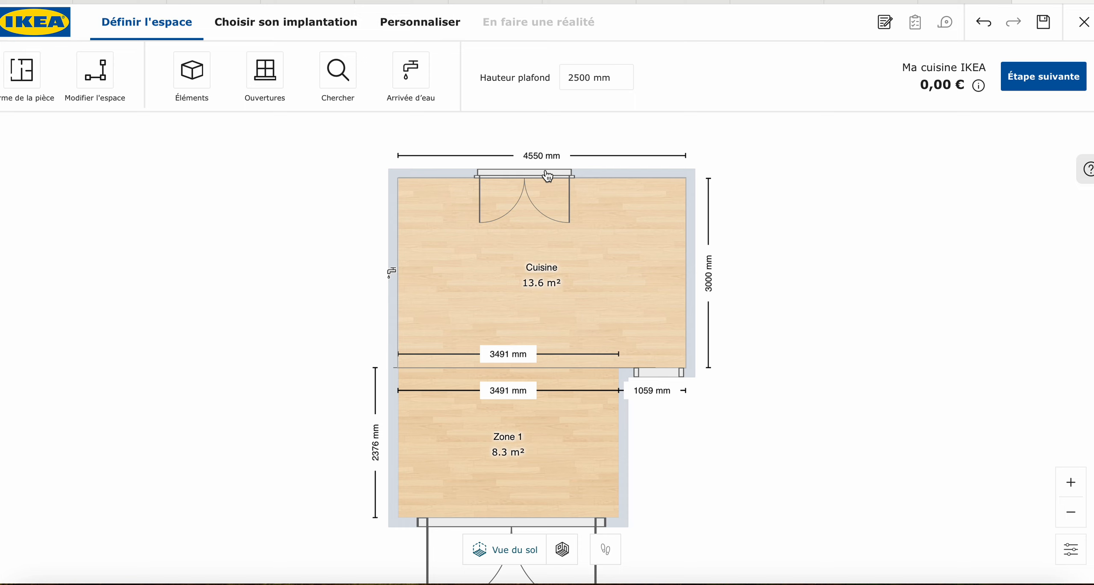
- Set the ceiling height to 2550 mm
left_click(579, 83)
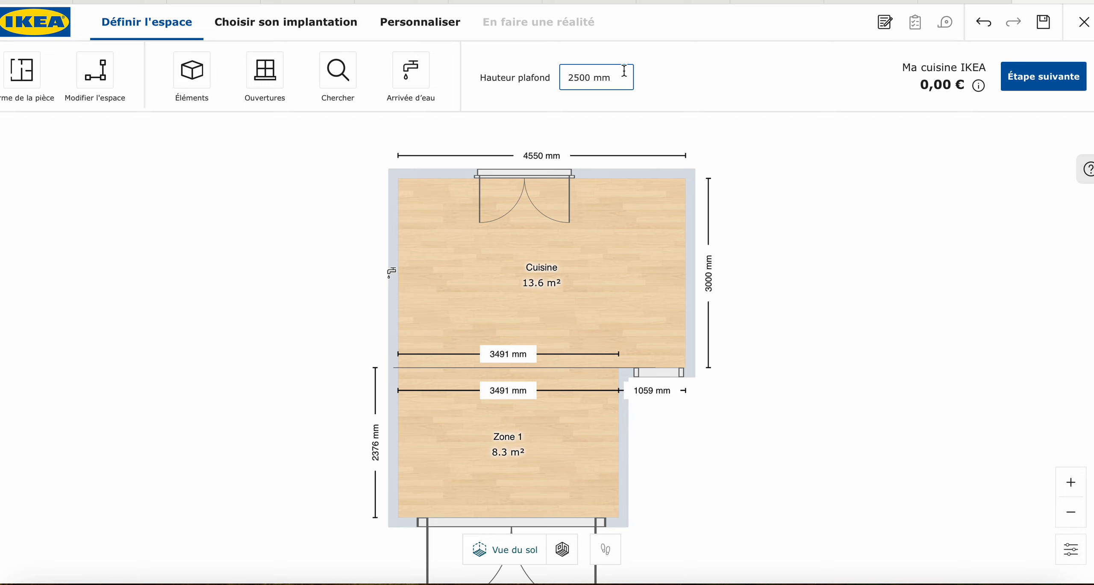
key("Right")
key("BackSpace")
type("5")
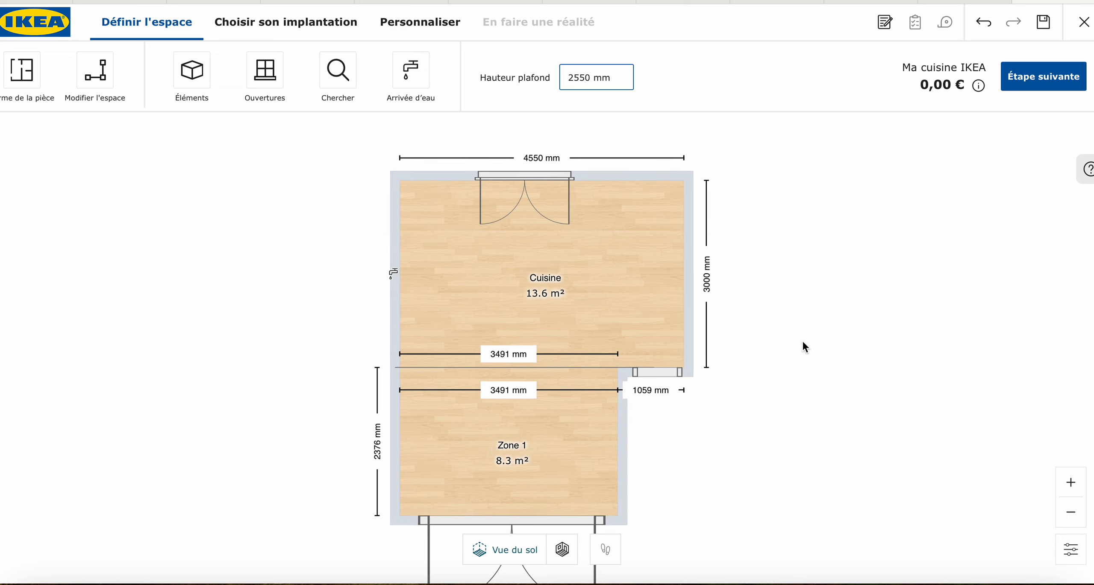
- Apply the white floor tile finish (Carrelages au sol) to the selected kitchen floor only
left_click(649, 266)
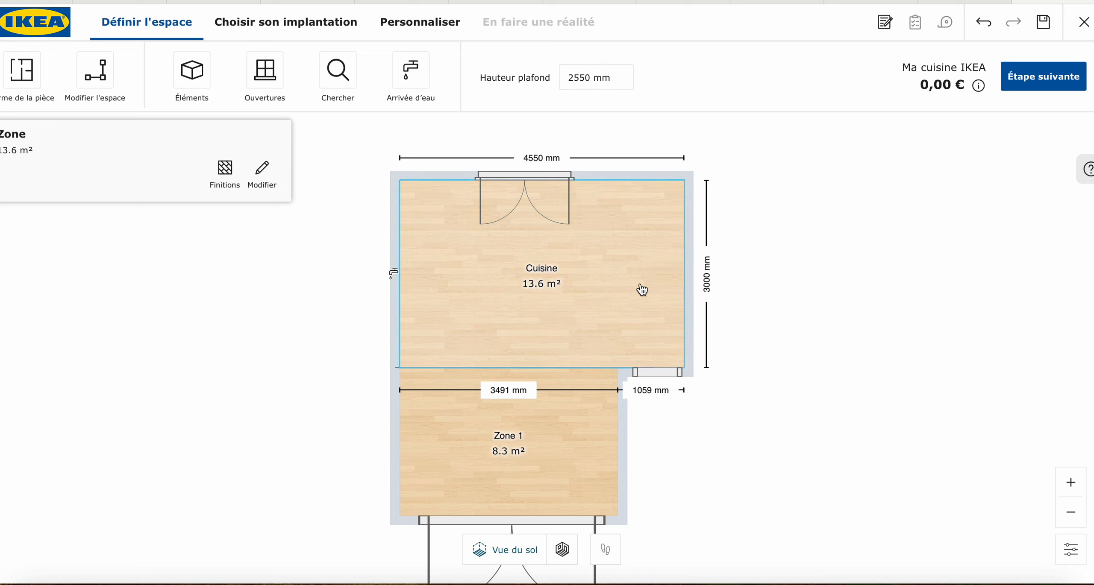
left_click(223, 166)
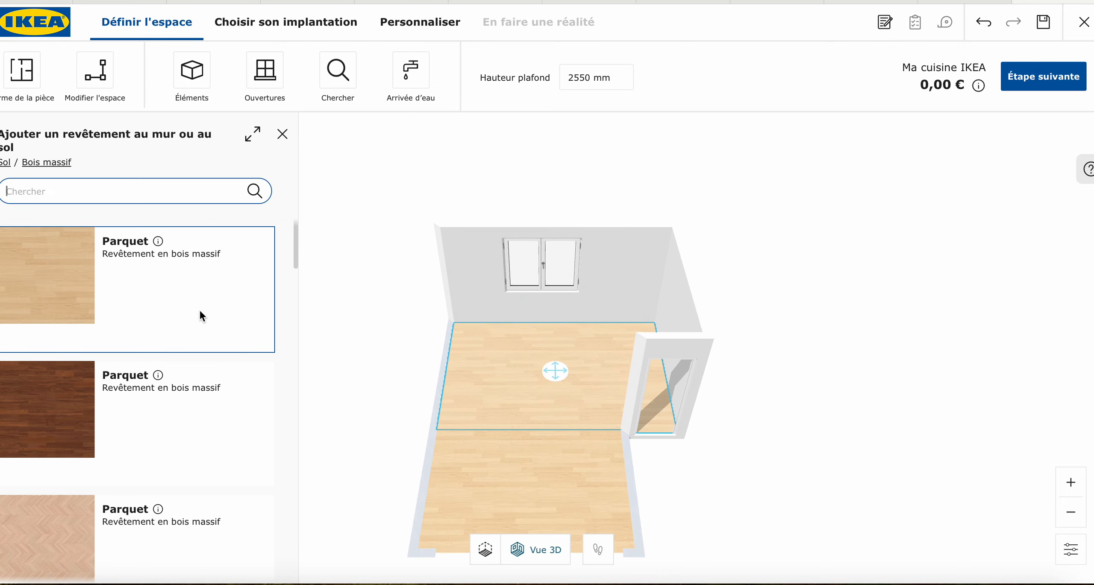
scroll(187, 327, "down", 5)
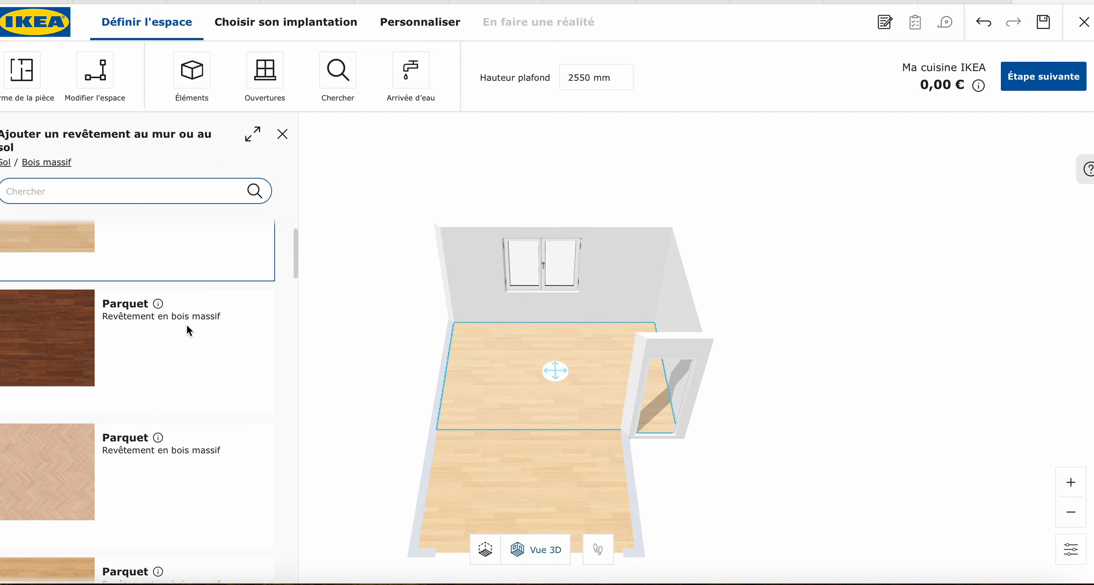
scroll(188, 332, "down", 5)
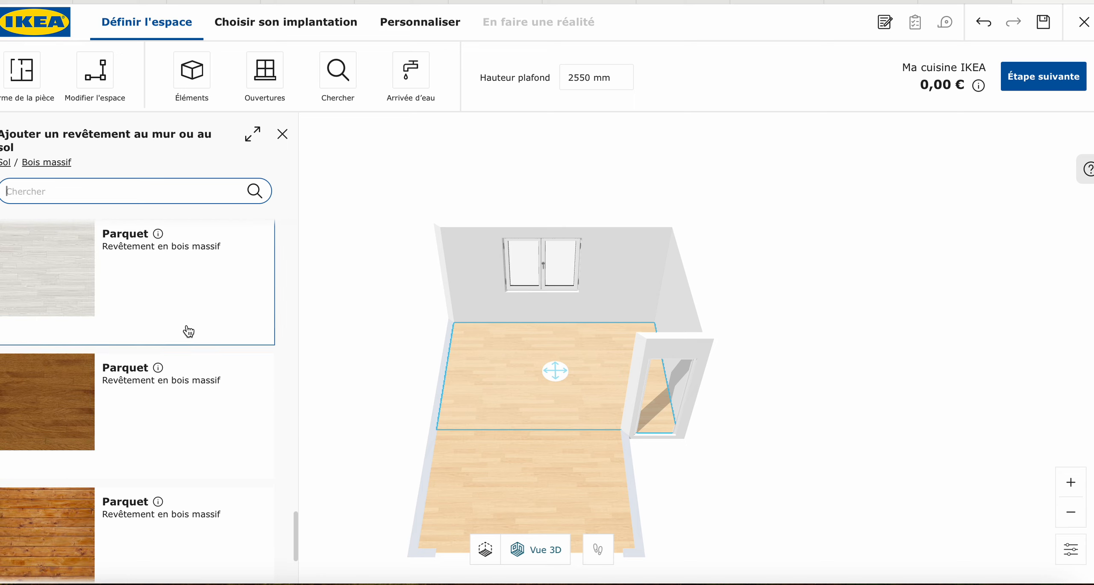
scroll(188, 331, "up", 5)
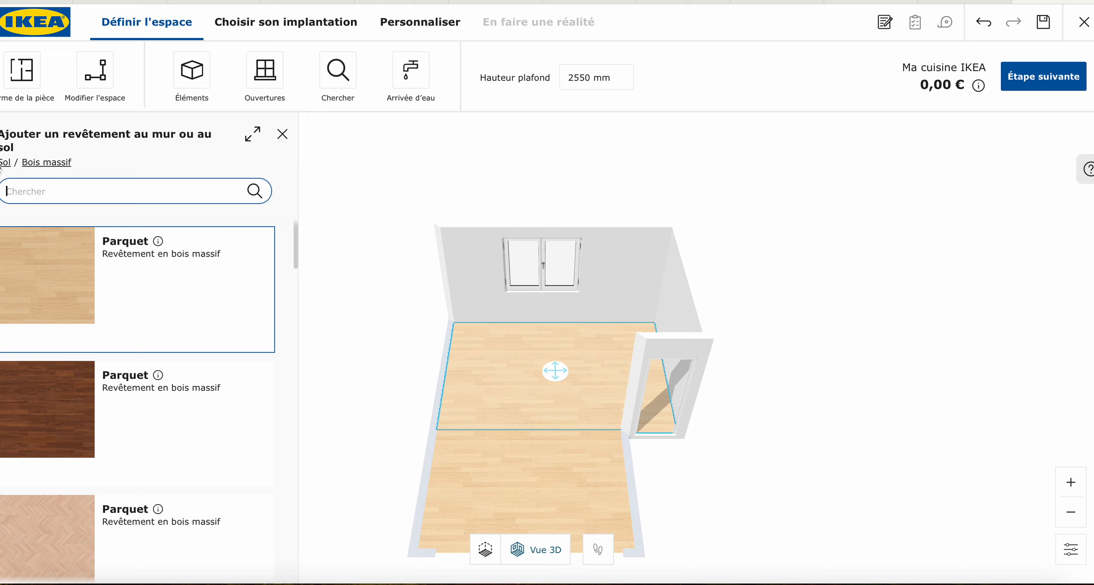
left_click(6, 165)
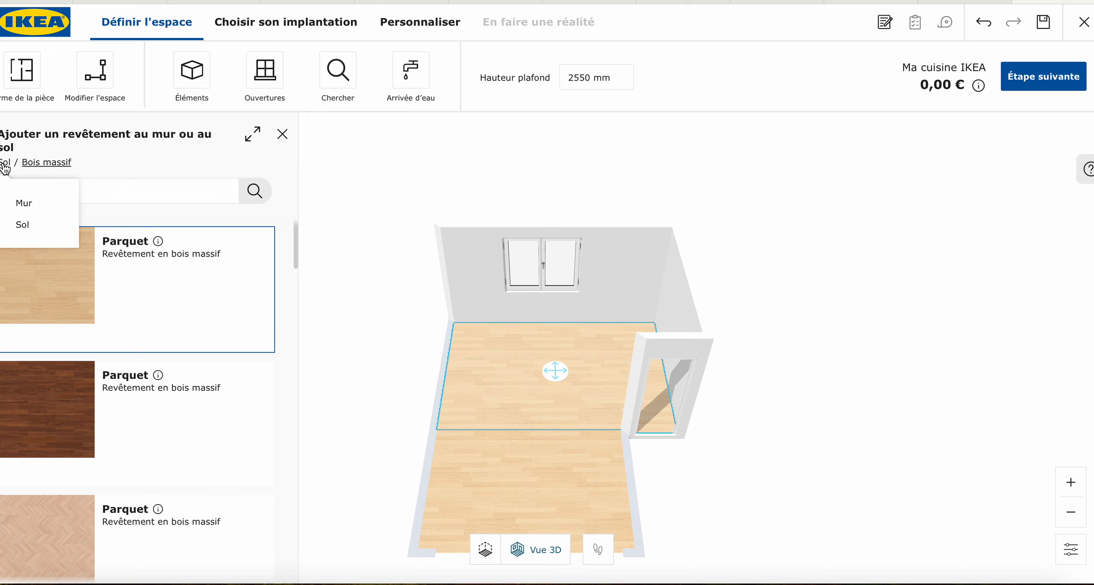
left_click(23, 226)
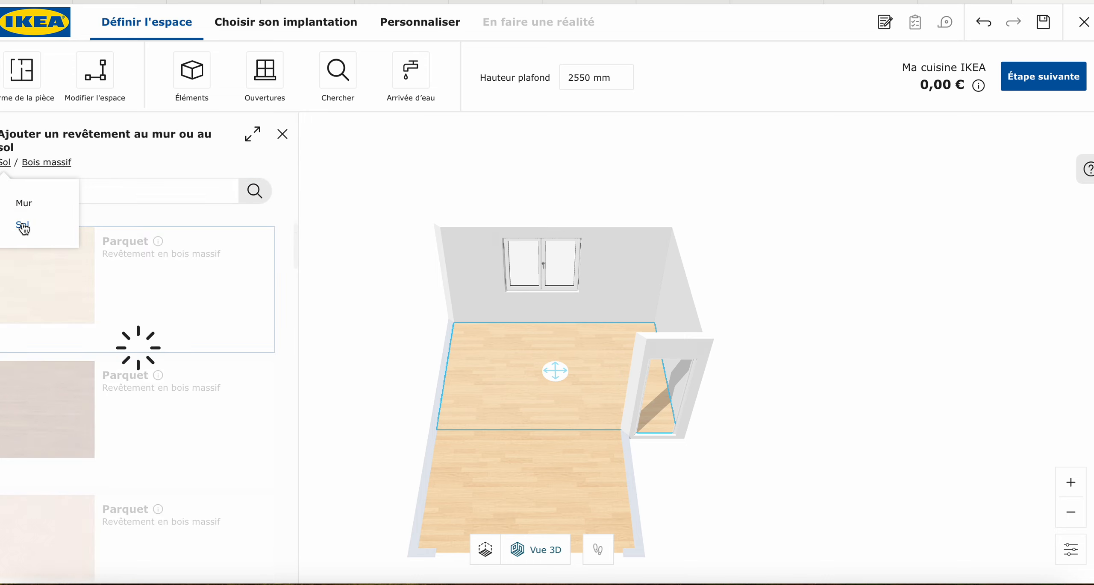
scroll(175, 394, "down", 5)
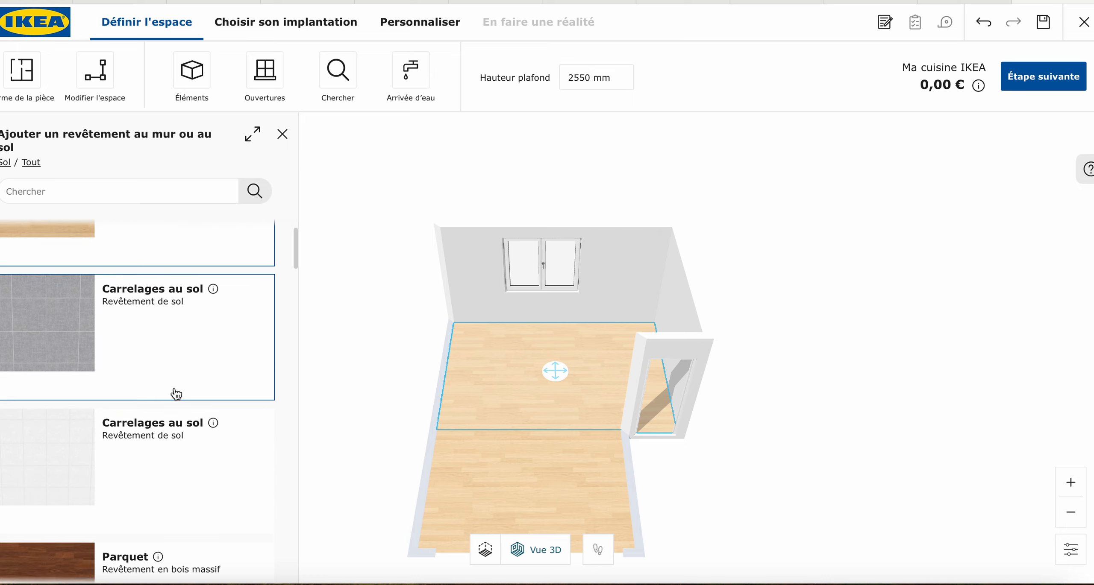
scroll(176, 394, "down", 5)
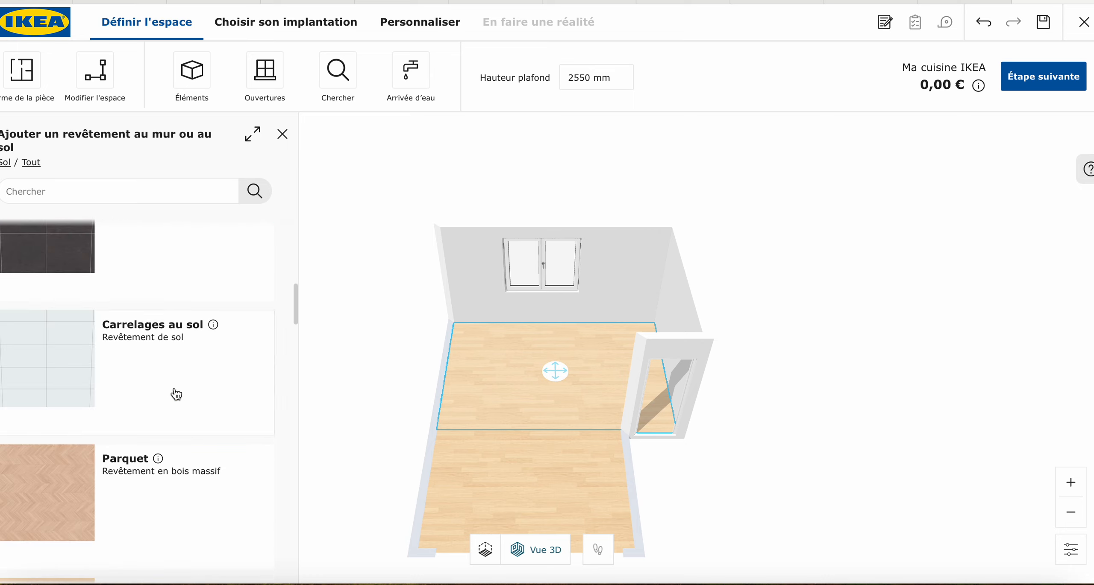
scroll(175, 394, "up", 8)
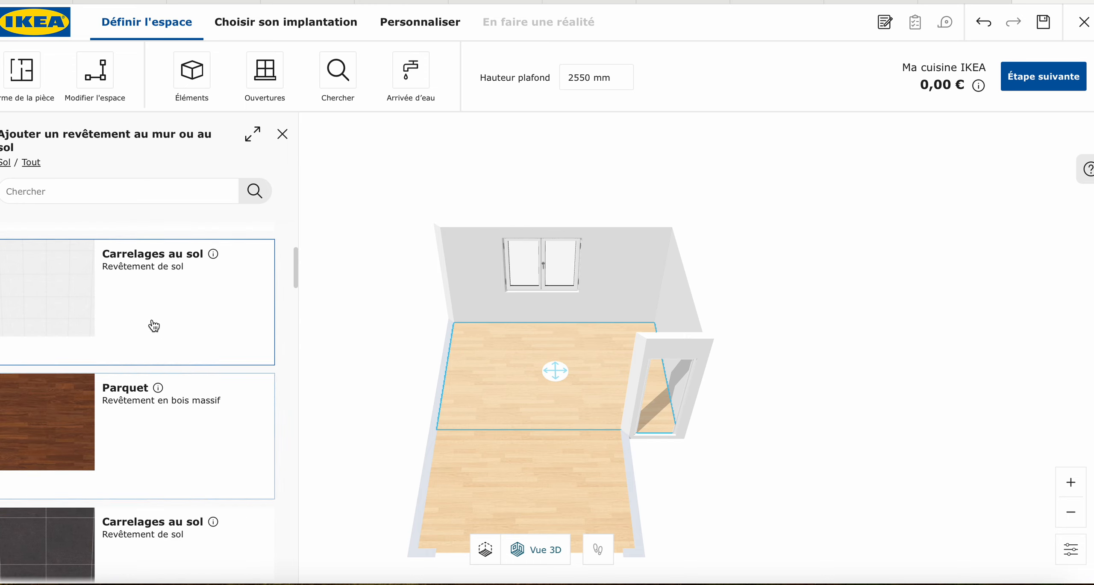
mouse_move(151, 293)
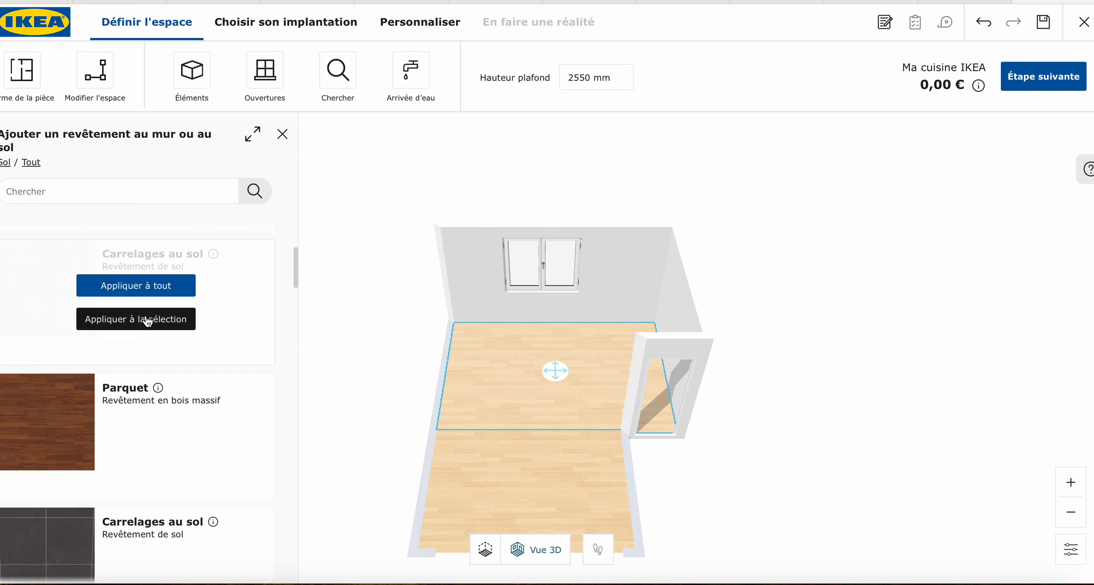
left_click(146, 318)
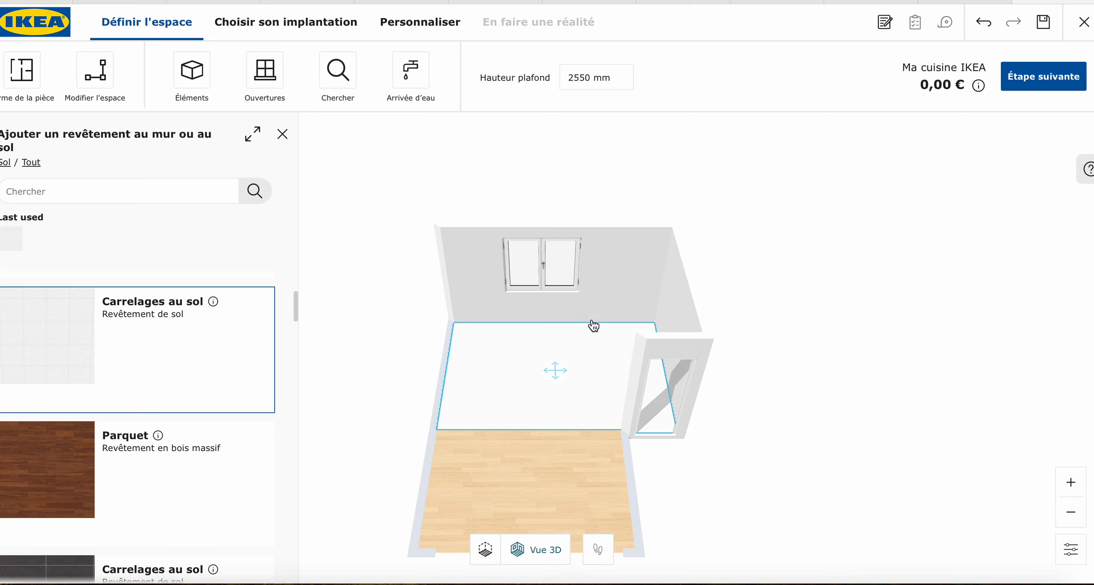
- Open the wall paint finishes for the wall with the window and filter the colour palette to Neutre
left_click(606, 301)
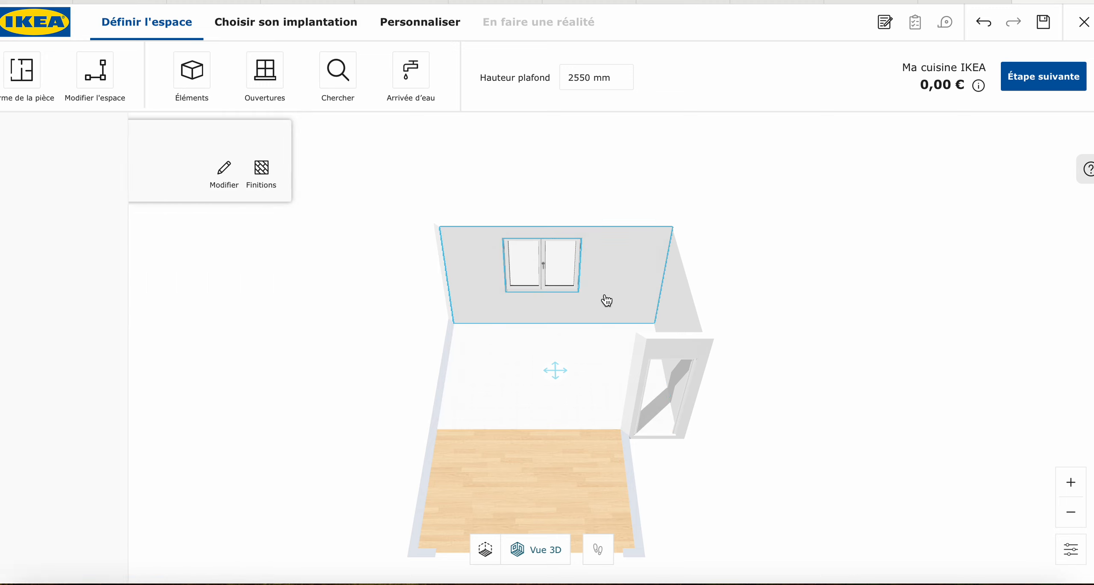
left_click(261, 173)
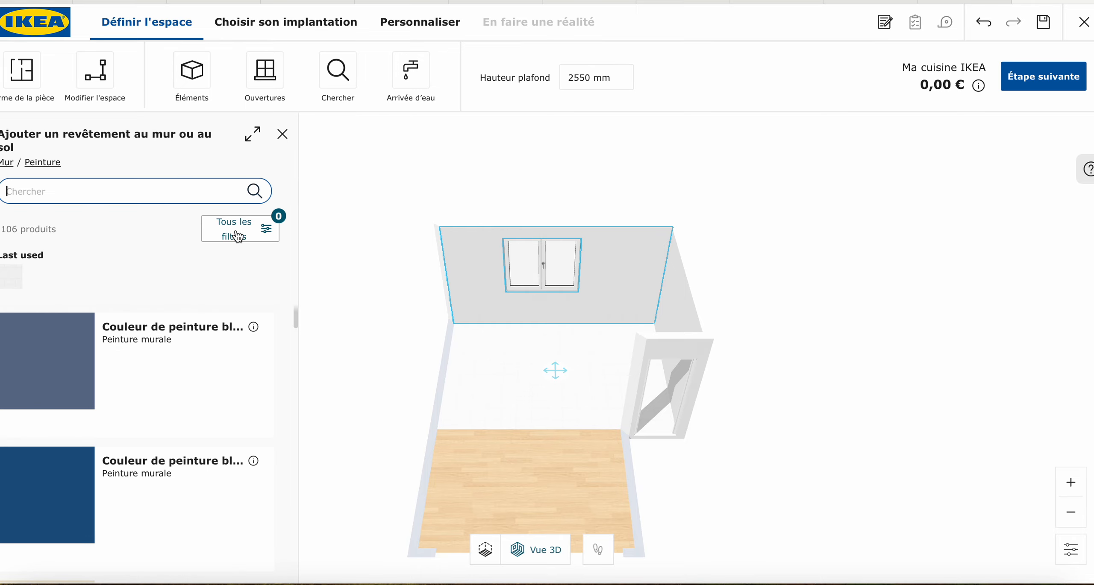
left_click(266, 238)
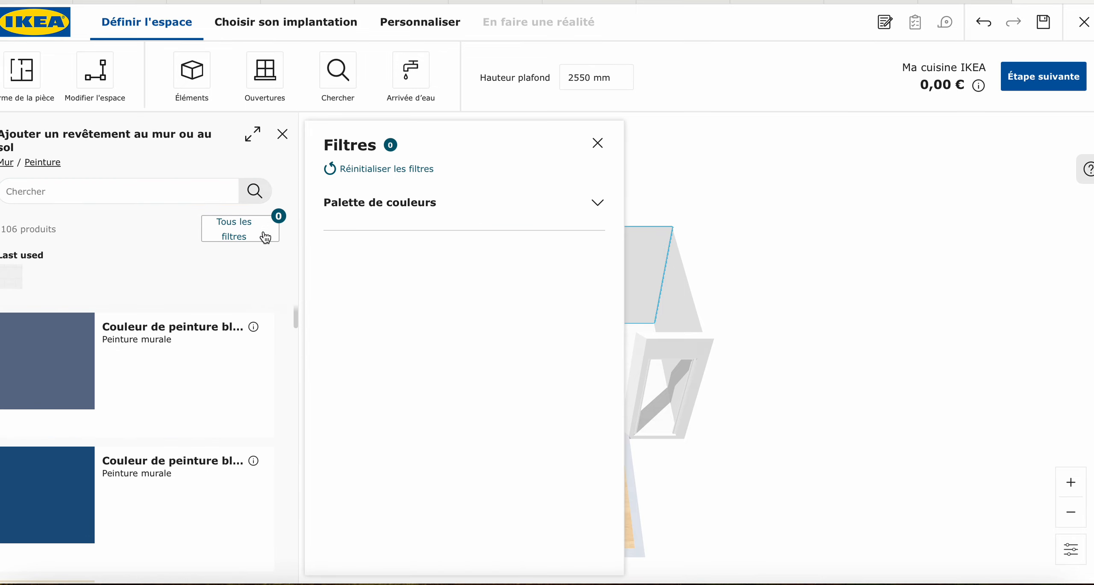
left_click(597, 203)
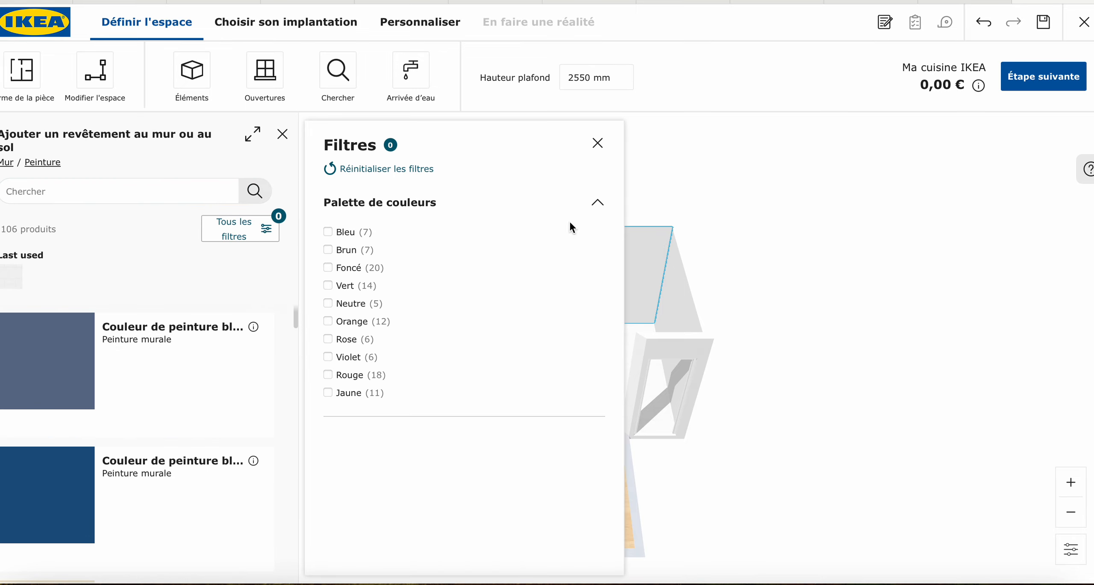
left_click(328, 304)
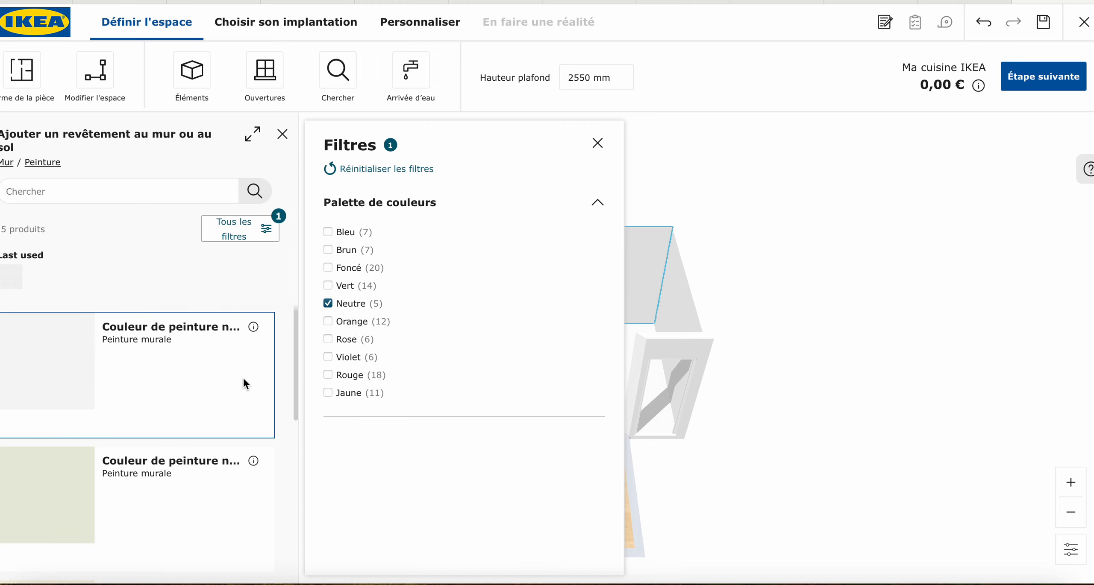
- Apply the pale grey-green neutral wall paint to all the walls of the room
scroll(185, 410, "down", 5)
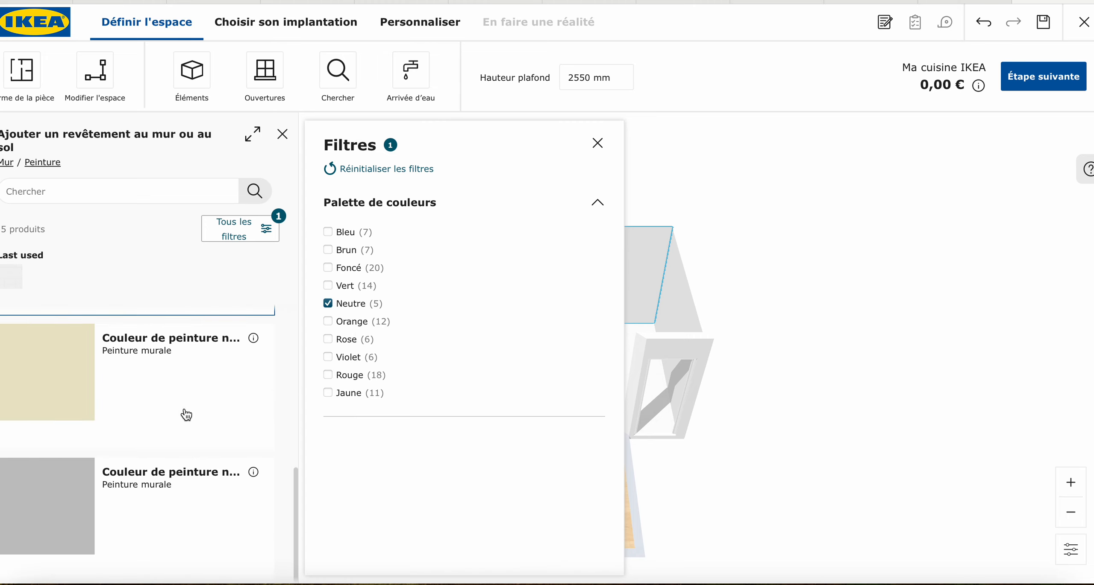
scroll(186, 415, "up", 2)
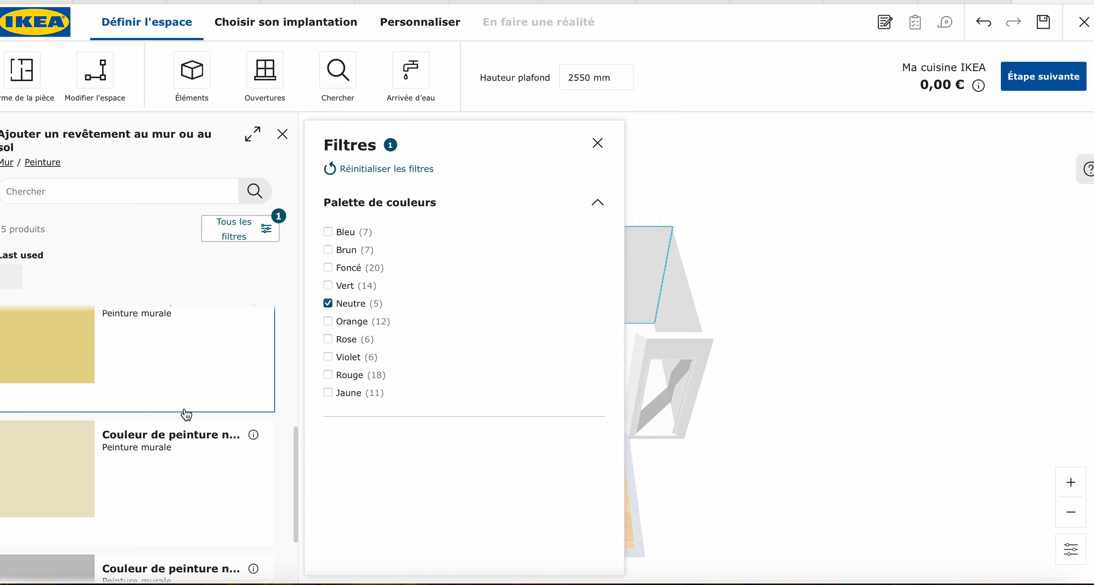
scroll(186, 415, "down", 2)
scroll(186, 414, "up", 2)
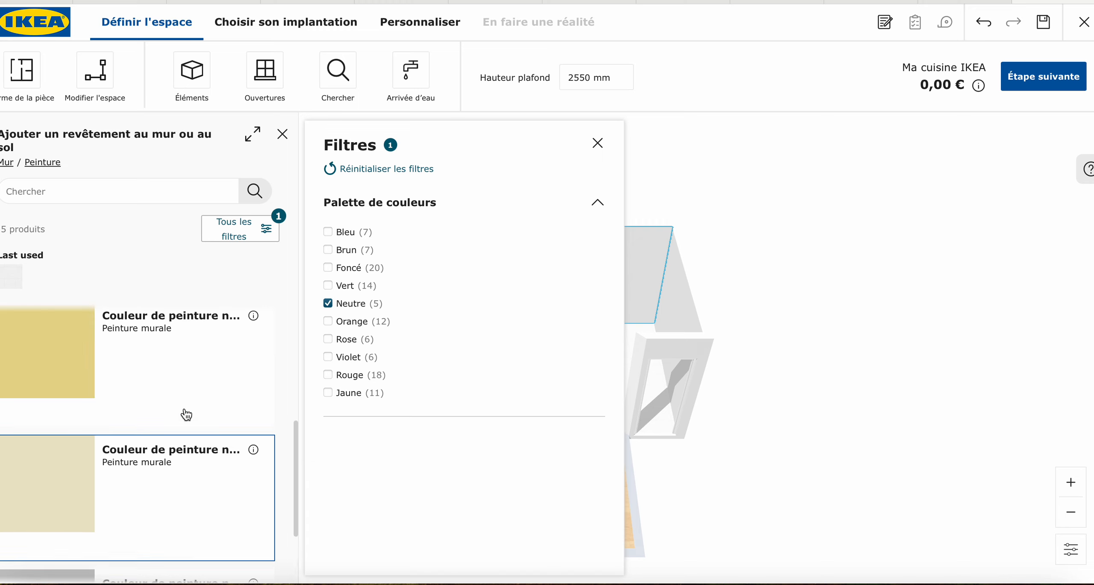
scroll(185, 411, "down", 2)
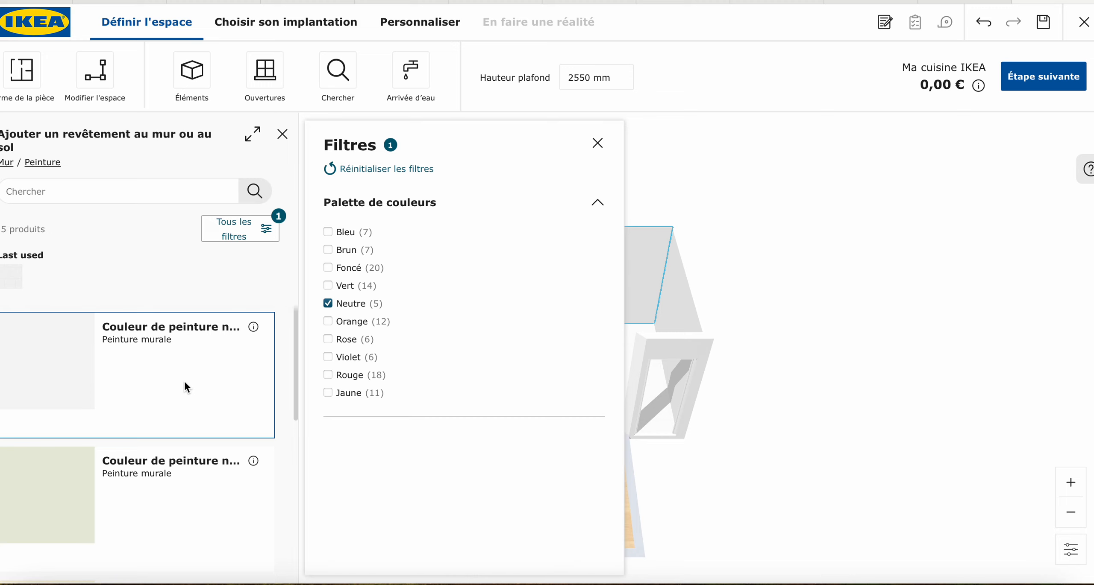
scroll(185, 387, "down", 3)
left_click(176, 344)
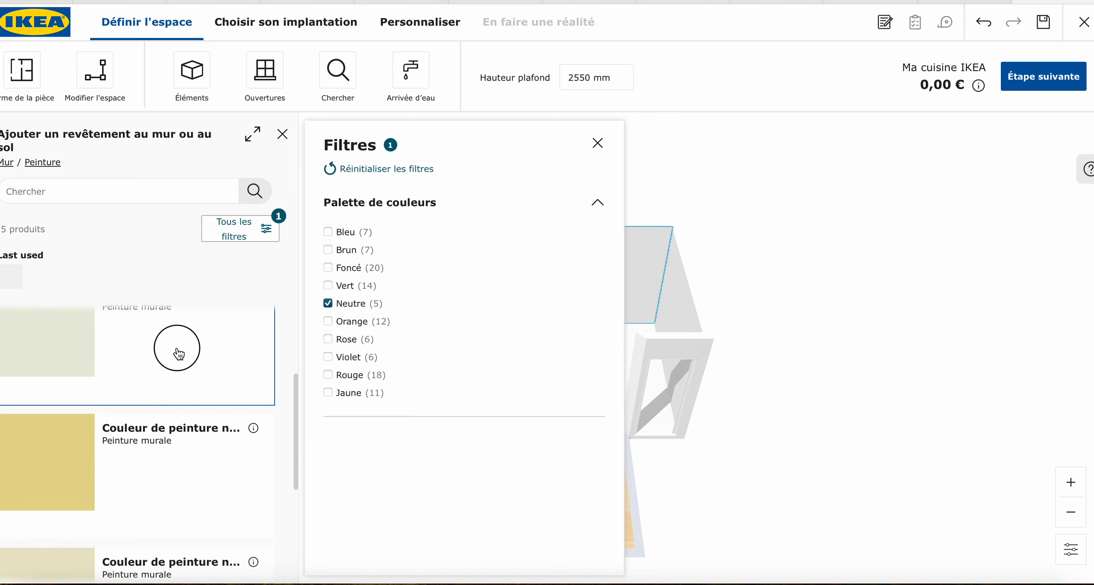
left_click(168, 363)
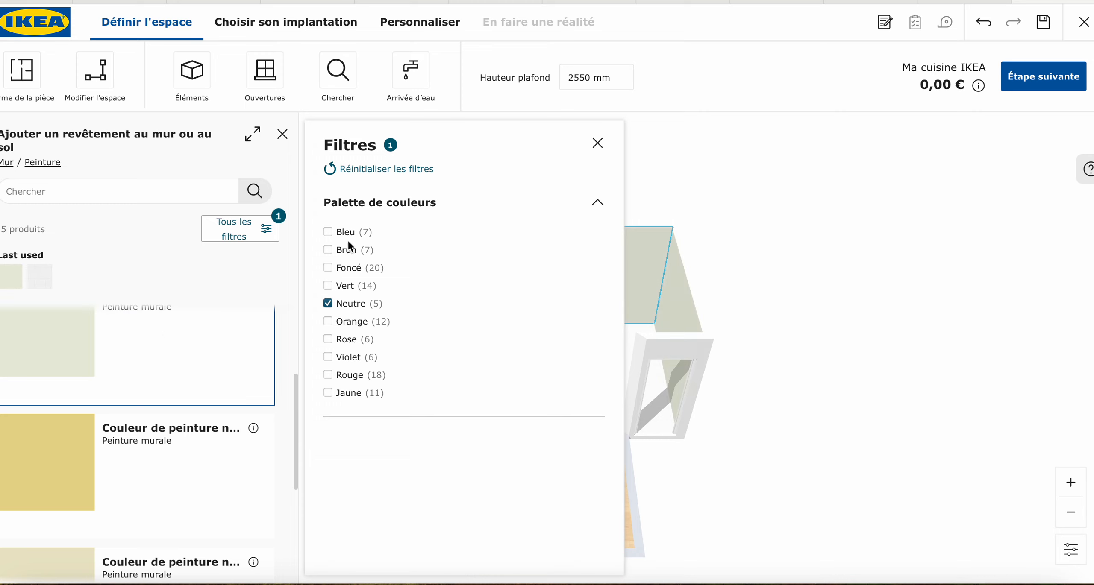
- Remove the Neutre filter and apply the slate-blue paint to the selected window wall only
left_click(328, 304)
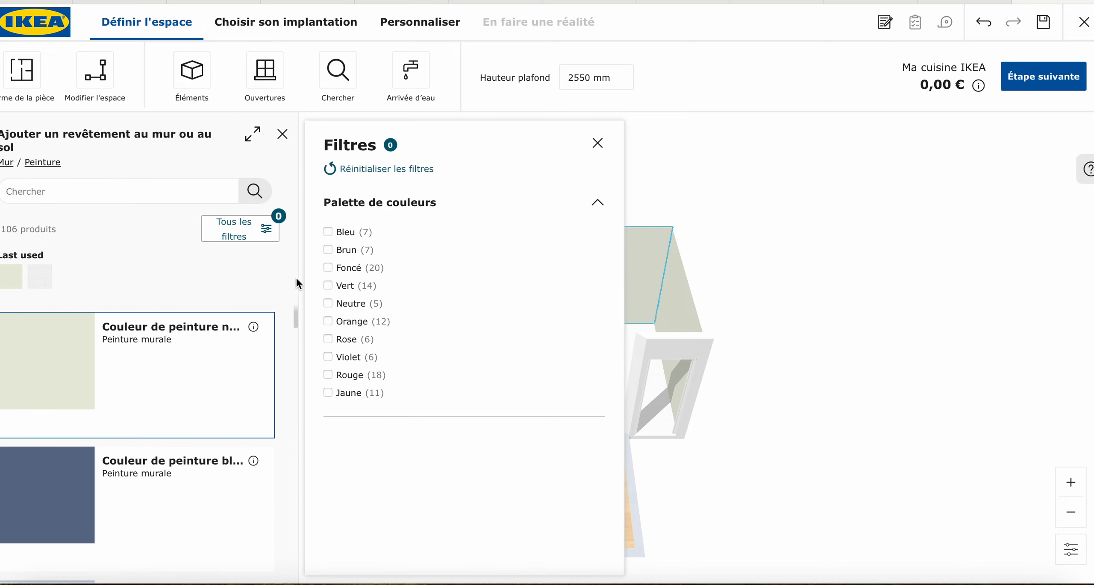
mouse_move(152, 470)
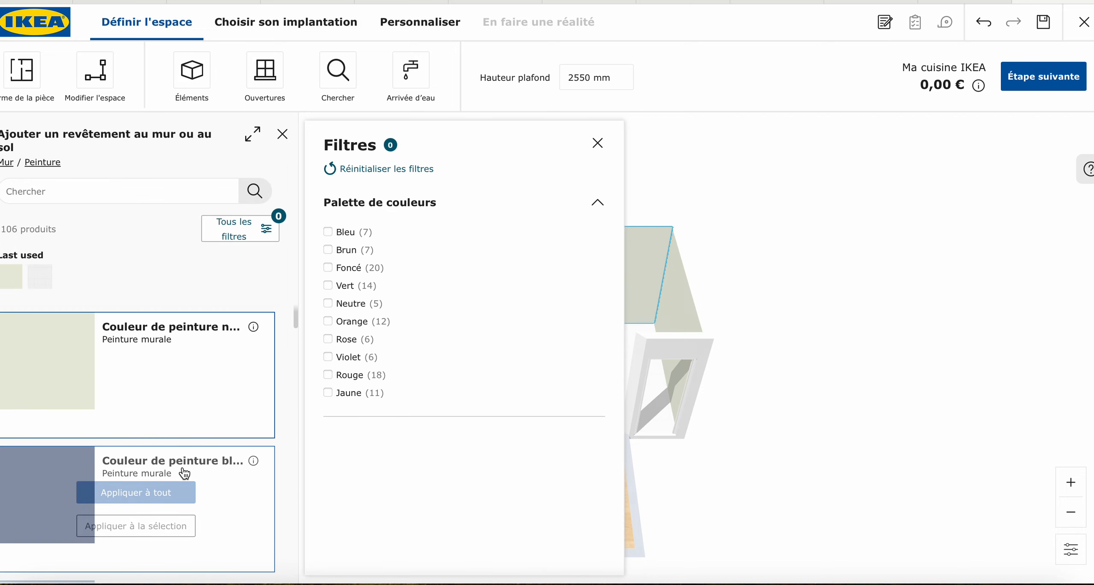
left_click(167, 529)
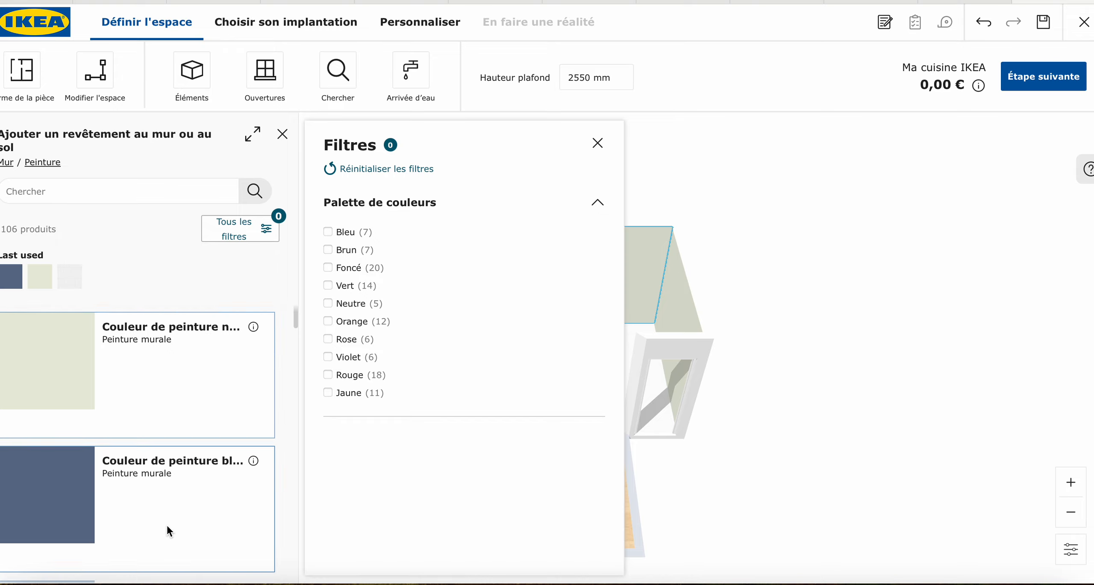
left_click(597, 144)
mouse_move(762, 307)
left_mouse_down()
mouse_move(652, 374)
mouse_move(505, 389)
mouse_move(362, 378)
mouse_move(435, 359)
left_mouse_up()
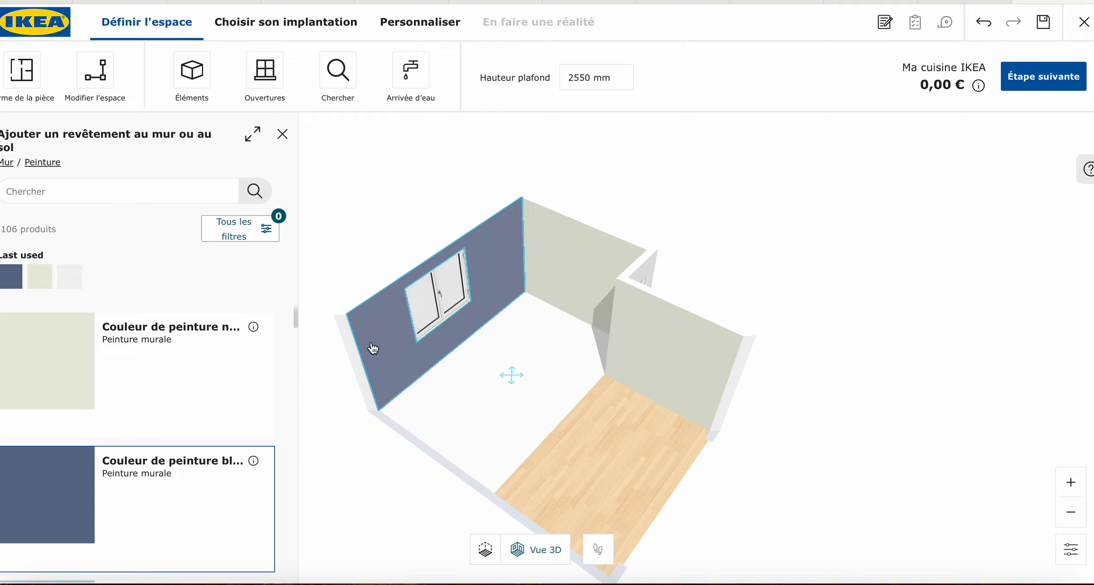
left_click_drag(855, 349, 796, 423)
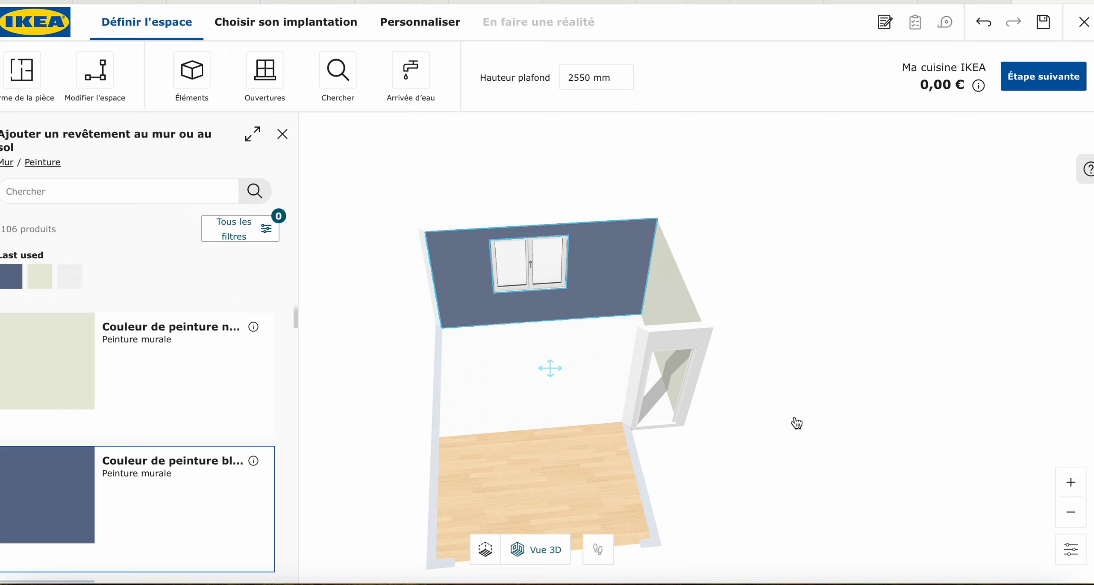
left_click_drag(786, 277, 664, 390)
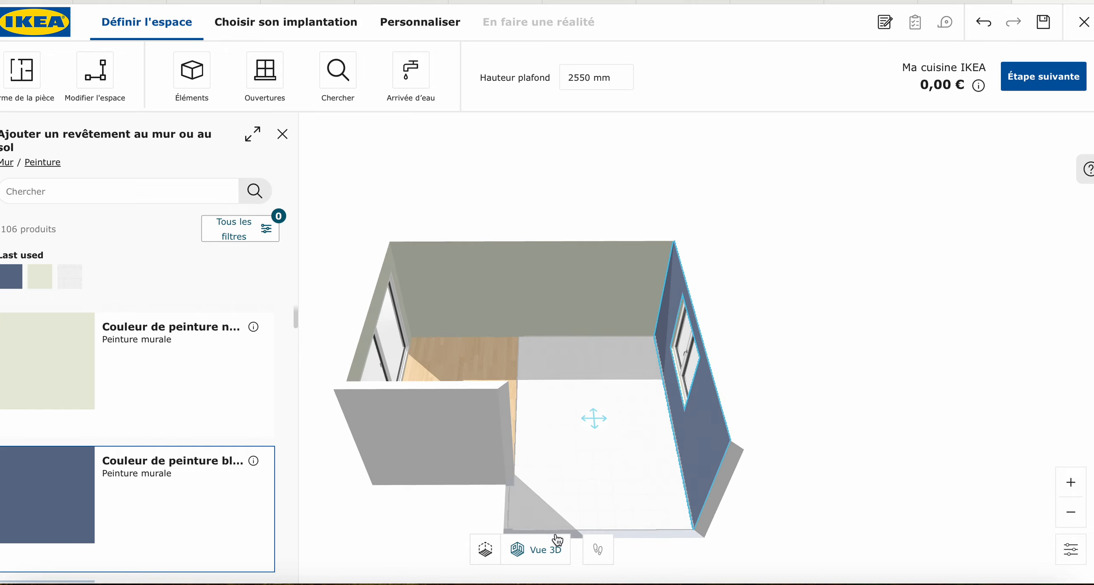
- Advance from the room definition to the kitchen layout stage and view proposal 1 in the room
left_click(485, 552)
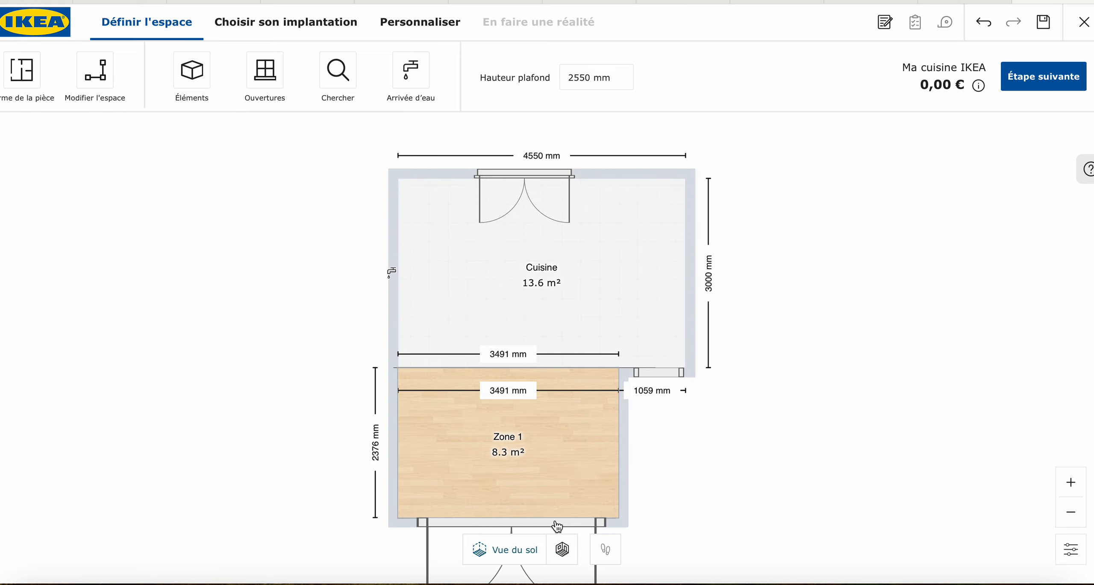
left_click(562, 550)
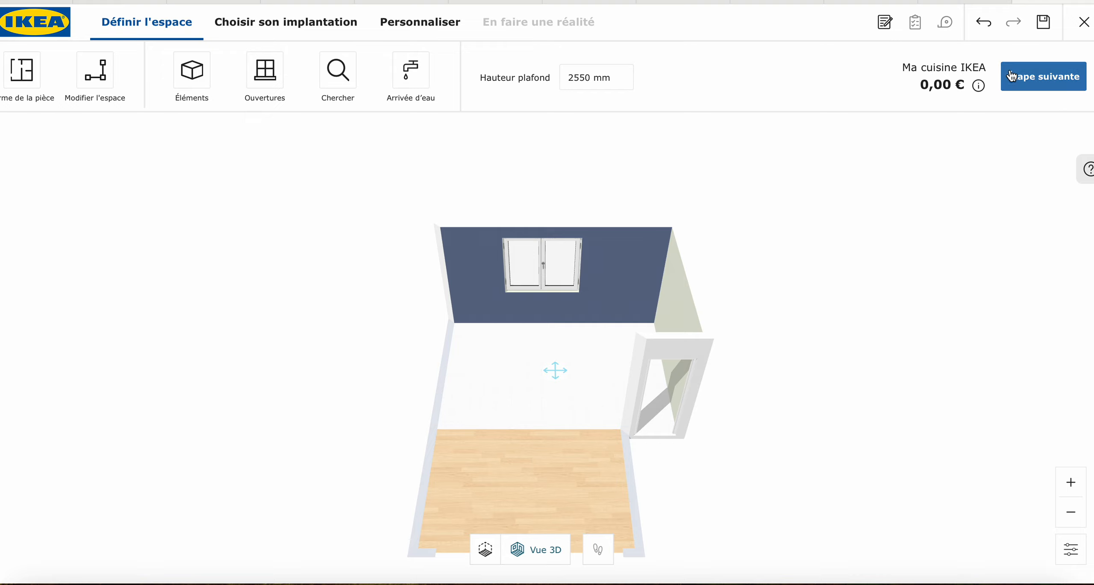
left_click(1059, 73)
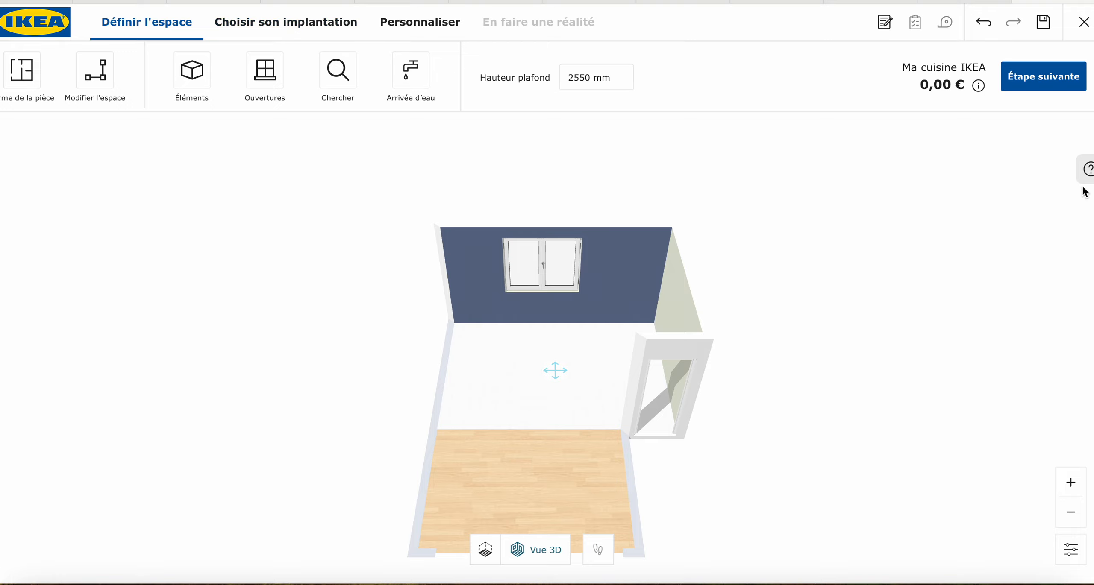
left_click(1060, 87)
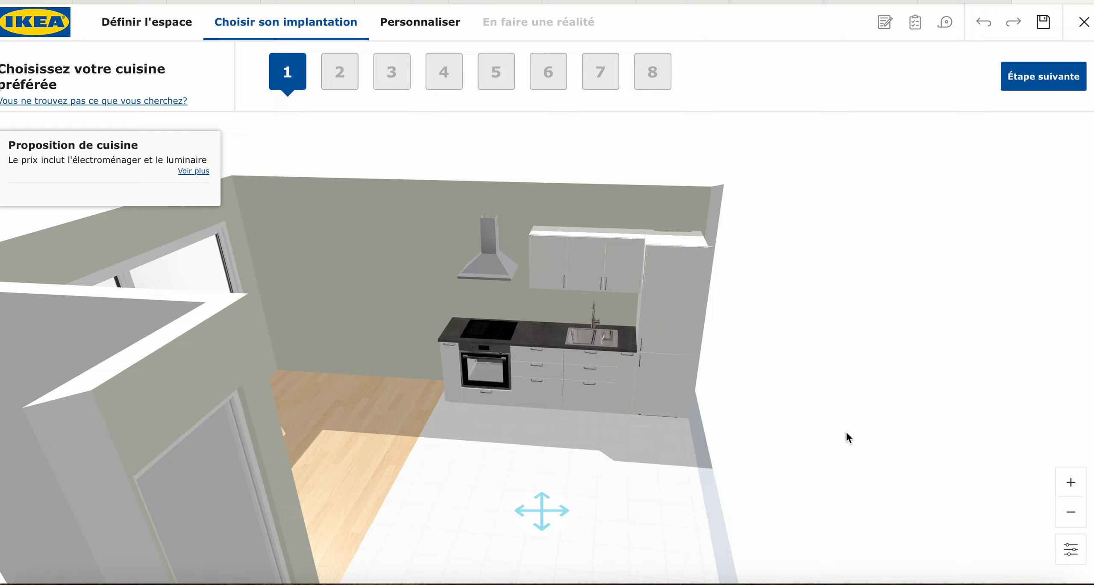
left_click_drag(858, 444, 454, 446)
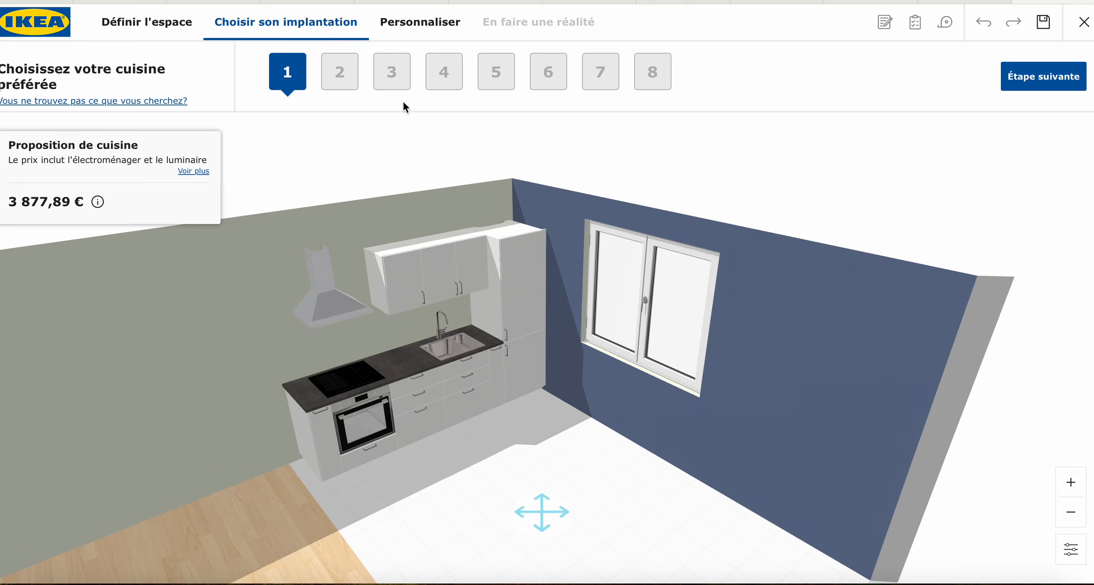
- Choose kitchen proposal 2 and bring it into the customisation stage (Personnaliser)
left_click(339, 73)
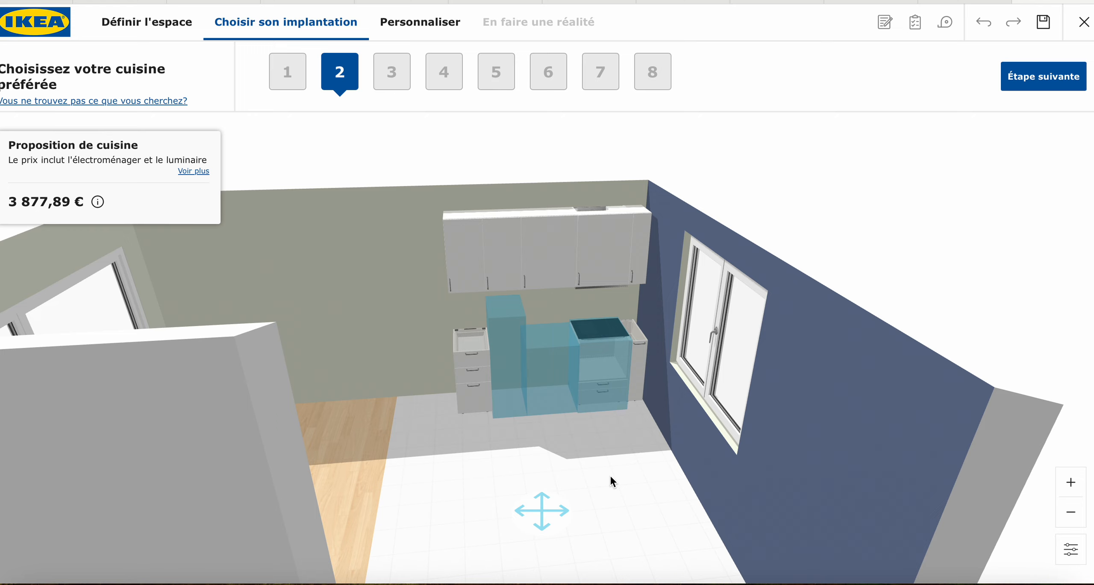
left_click_drag(561, 461, 730, 523)
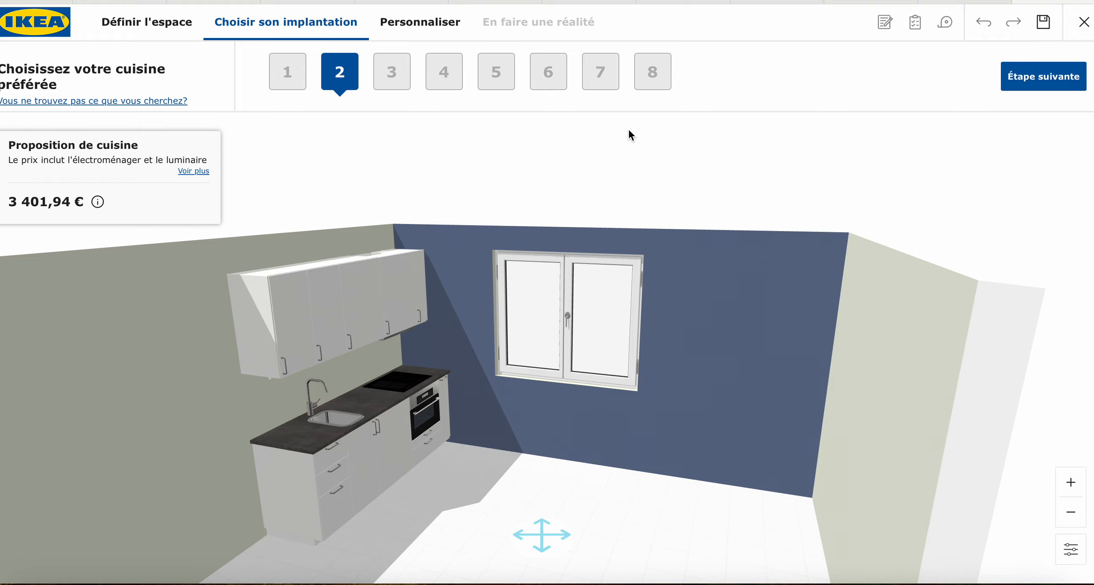
left_click(426, 25)
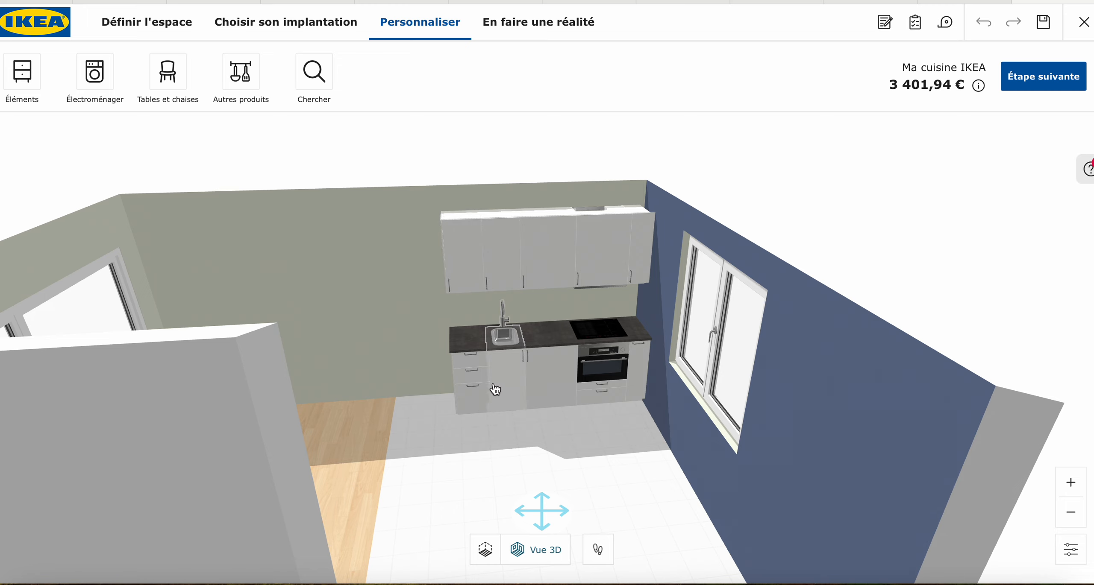
left_click(164, 24)
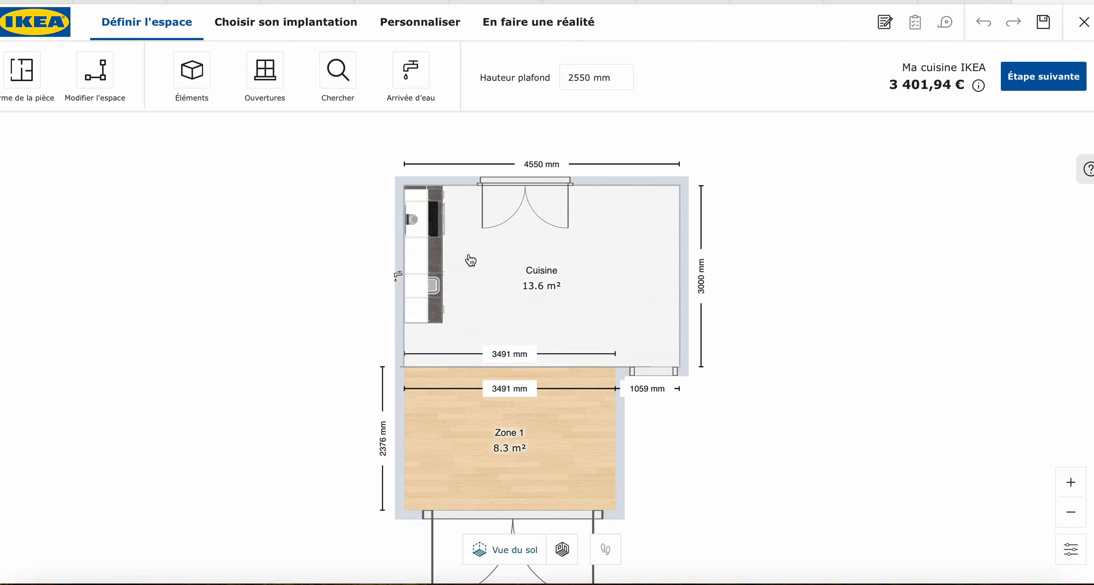
left_click(428, 25)
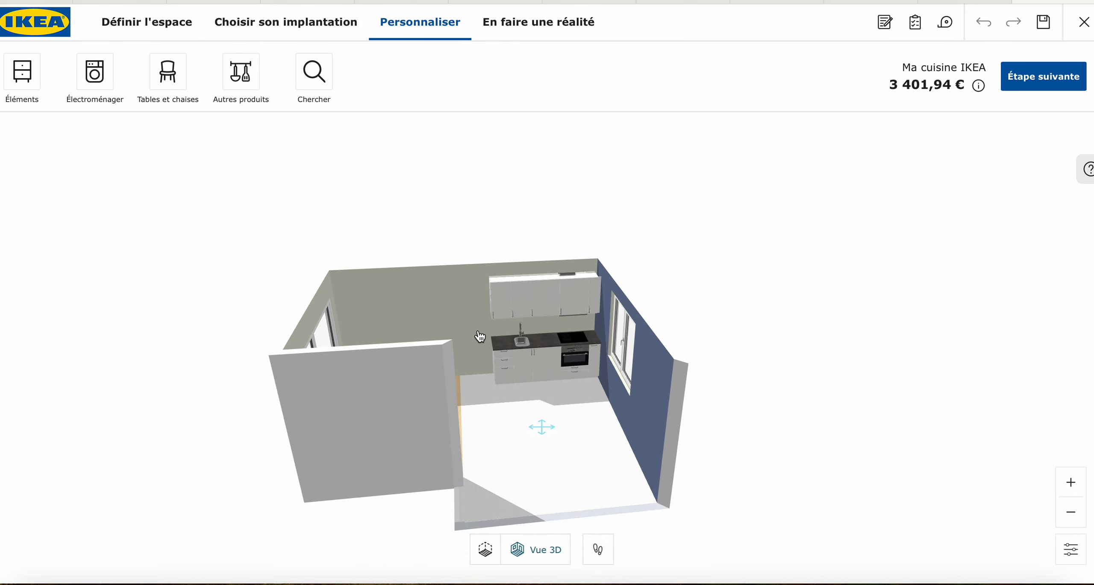
- Empty the Cuisine zone of all its furniture and appliances
left_click(511, 471)
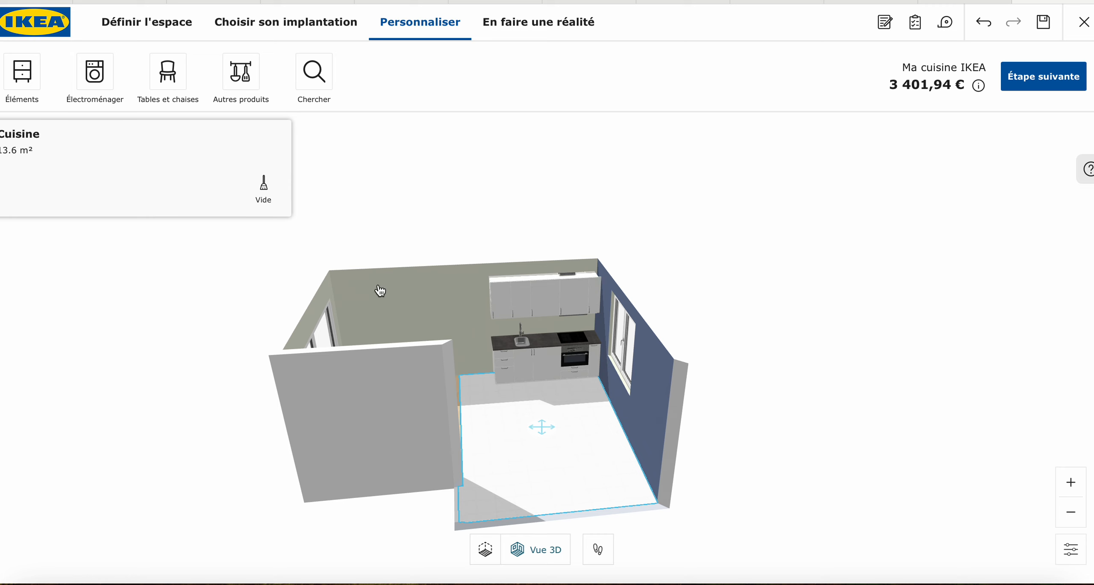
left_click(264, 191)
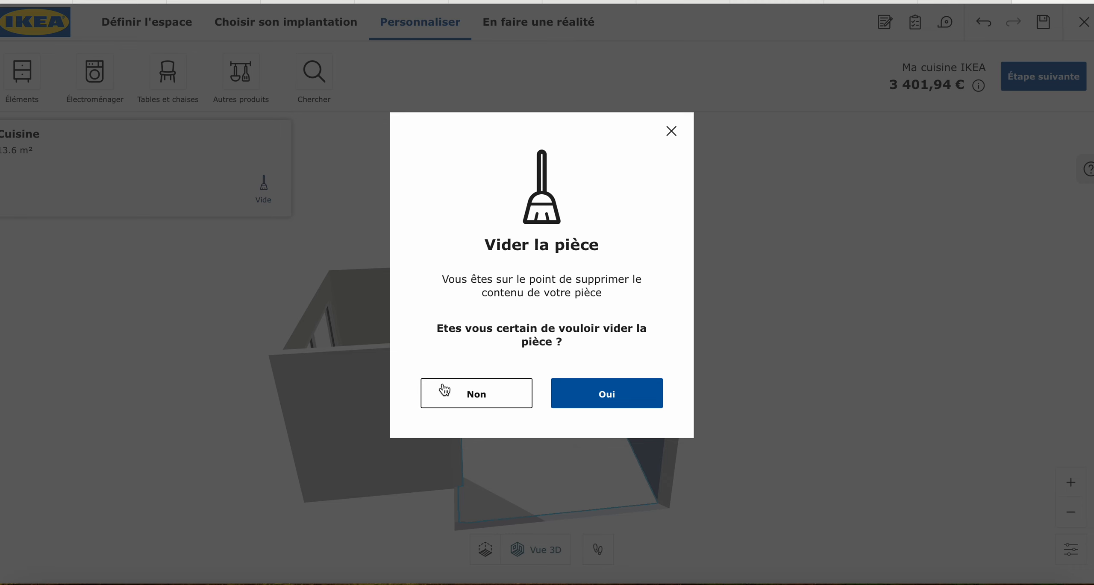
left_click(578, 393)
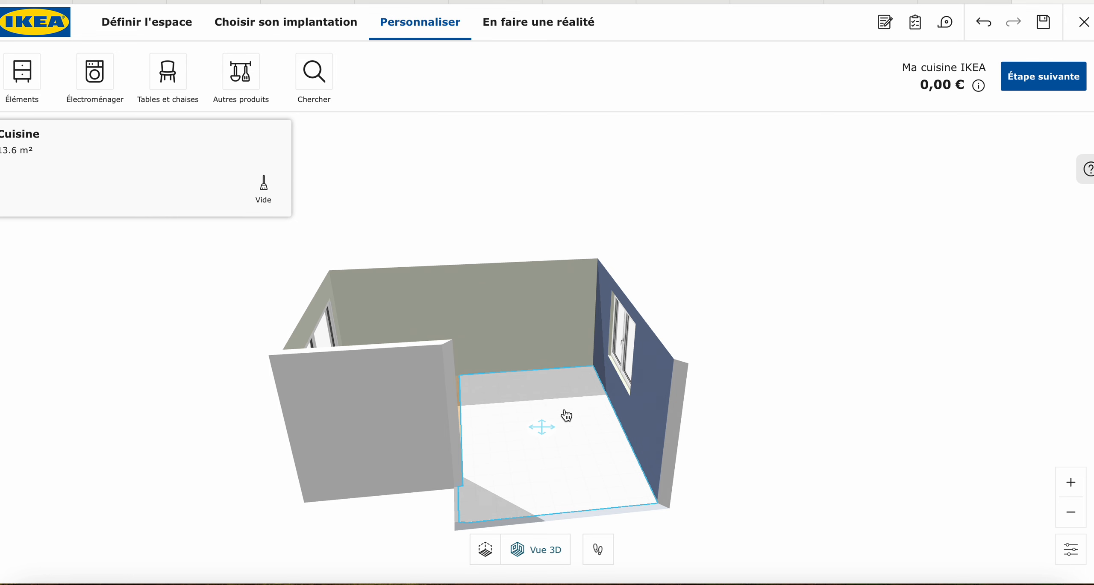
left_click_drag(566, 415, 644, 422)
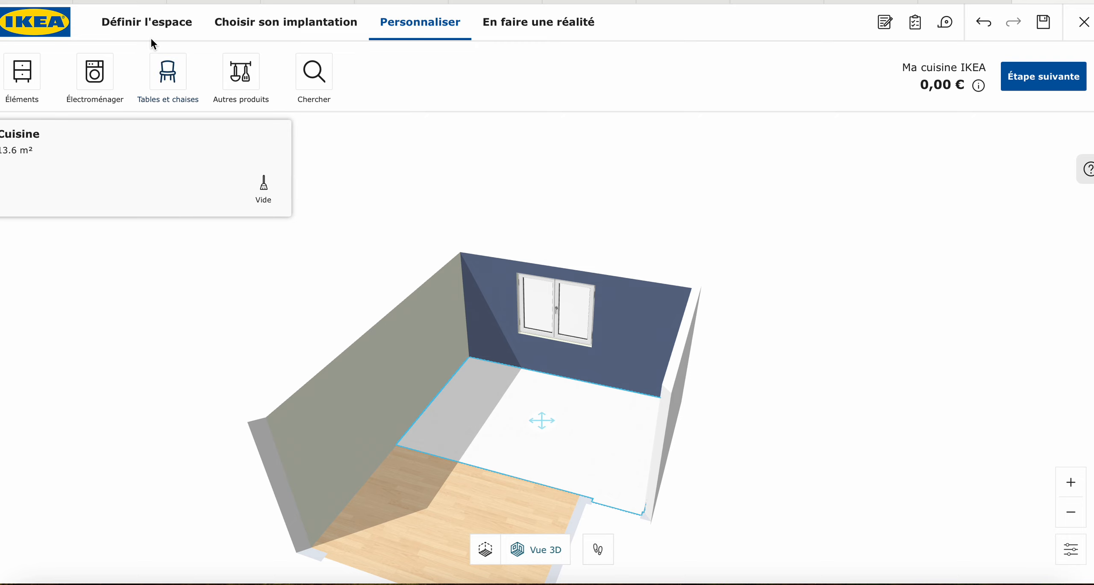
- Check the emptied room in the floor plan and from several 3D angles in the customisation stage
left_click(141, 22)
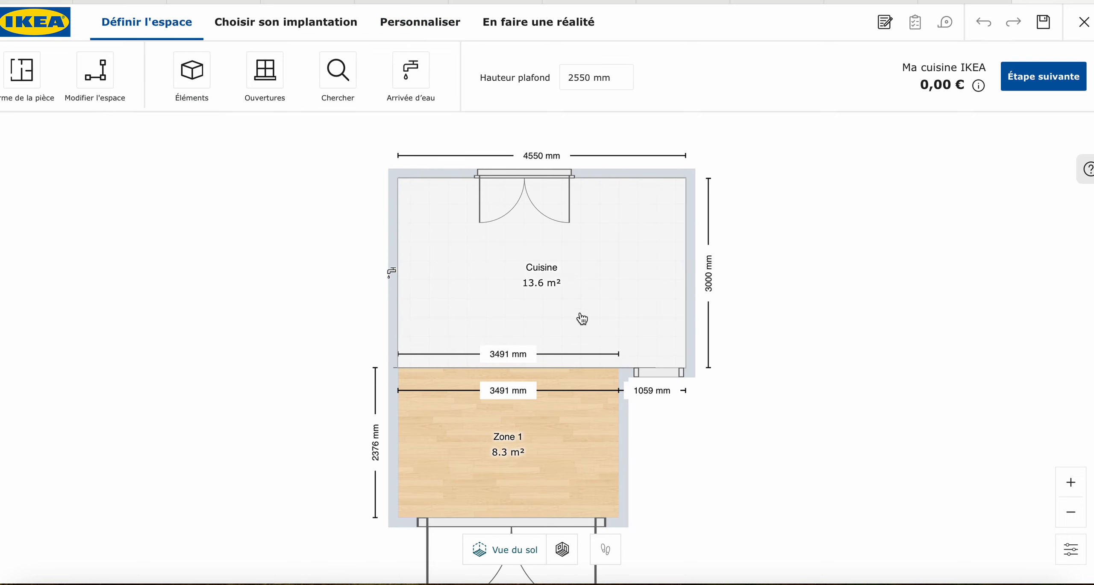
left_click(421, 24)
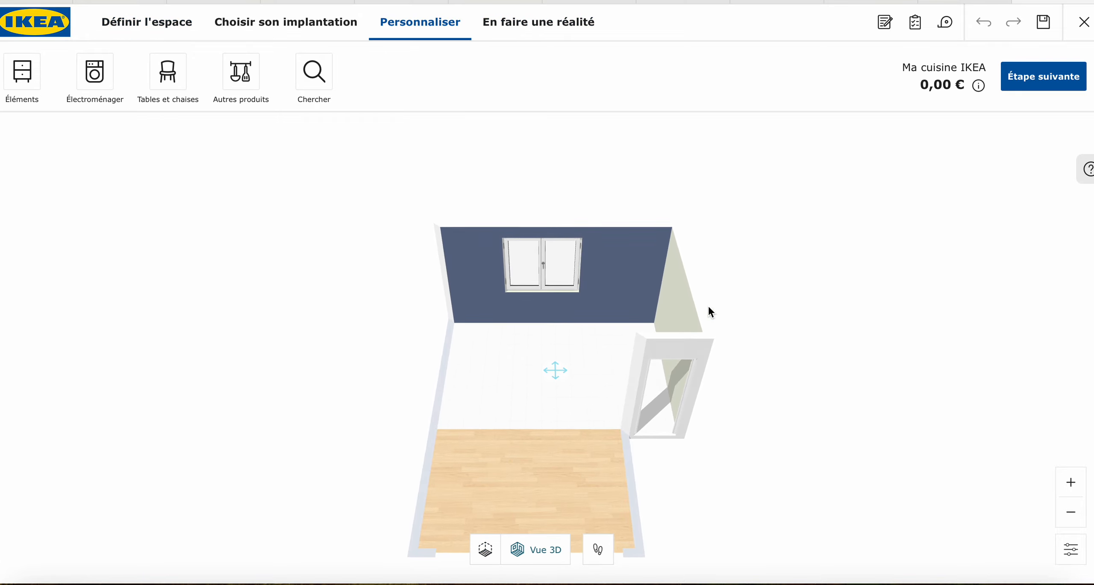
left_click_drag(787, 348, 481, 432)
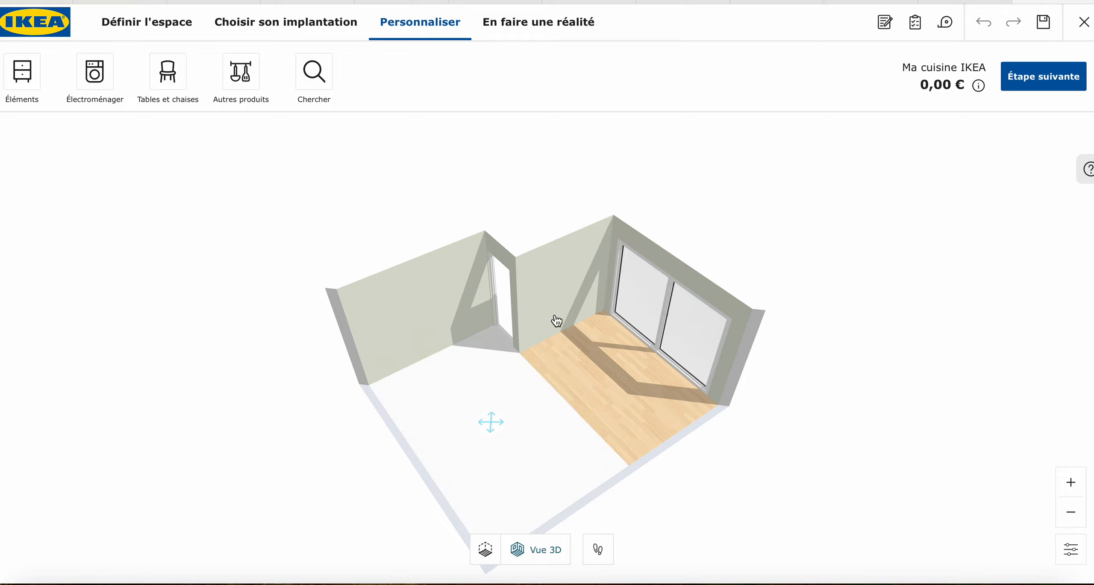
left_click_drag(777, 406, 637, 466)
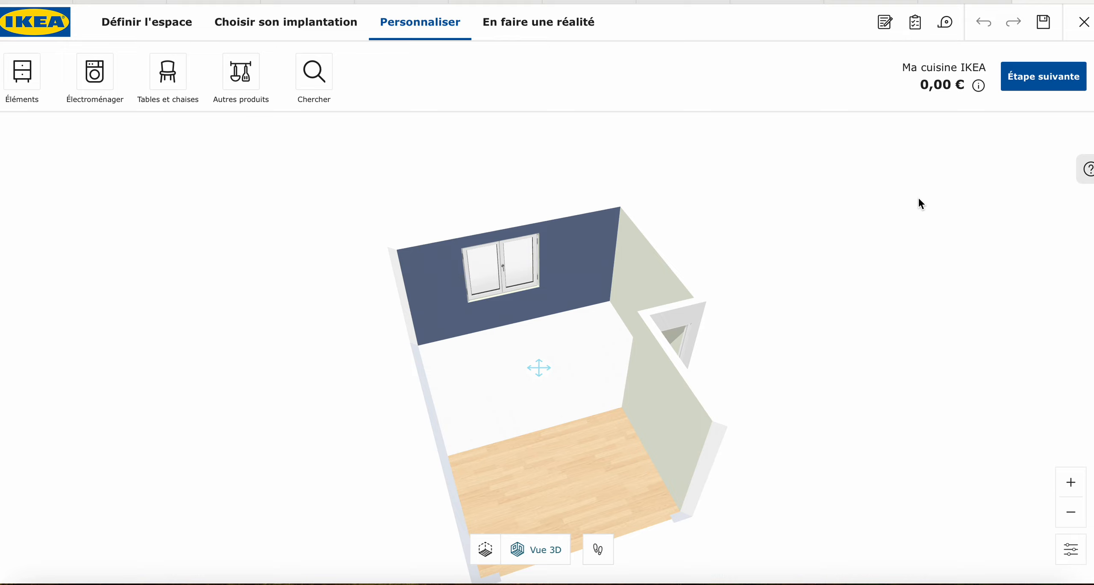
- Close the kitchen project without saving the changes
left_click(1082, 25)
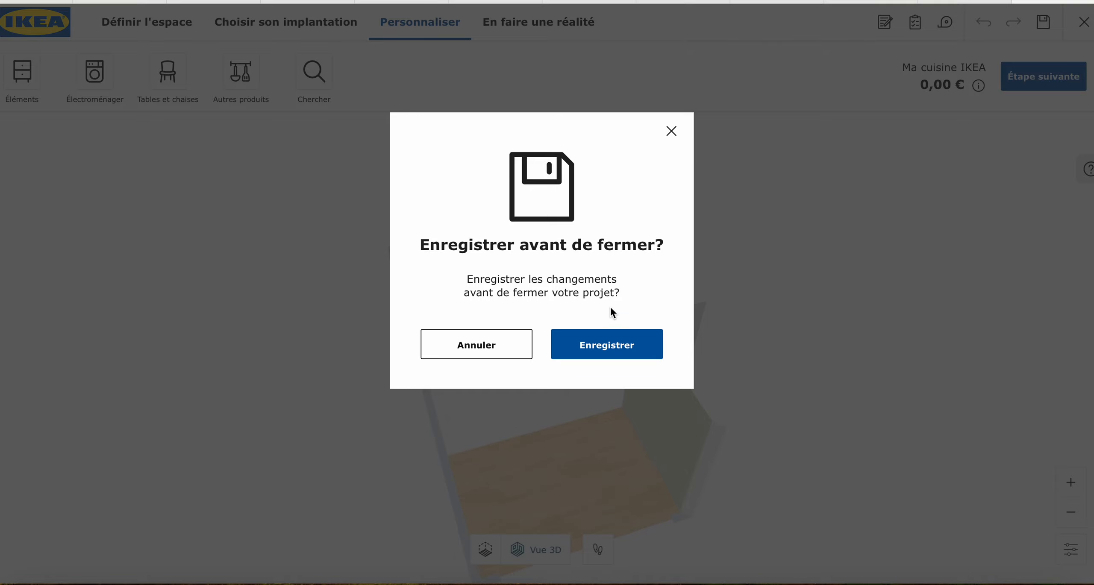
left_click(524, 349)
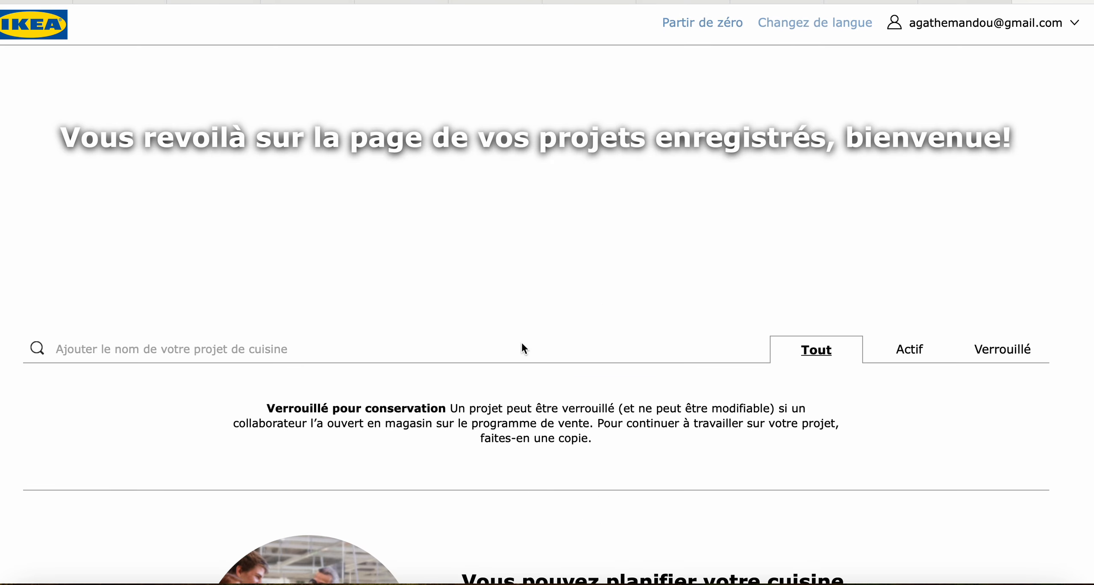